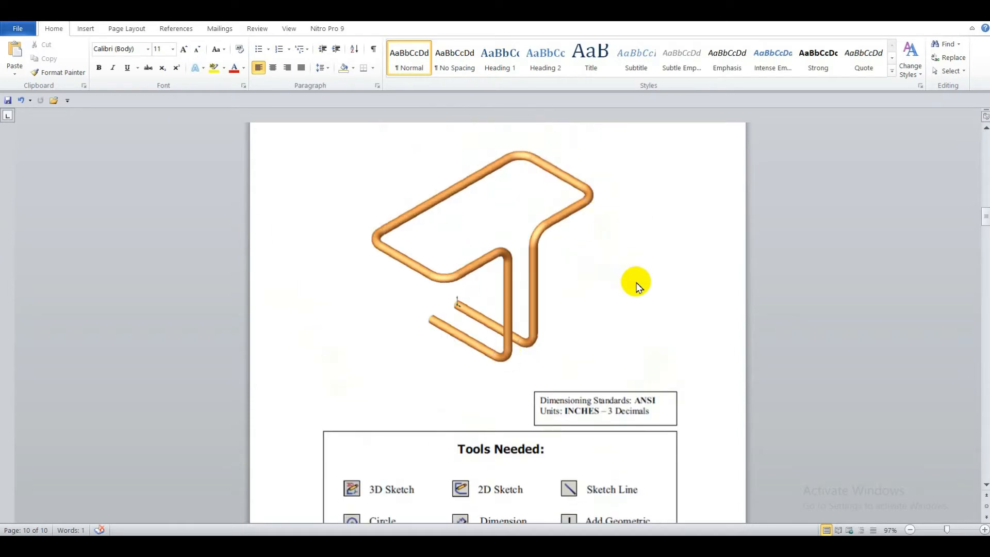
Examine the Introduction to 3D Sketch pages for the bent tube's shape, dimensioning standard, units, needed tools and first instructions
{"action": "scroll", "coordinate": [639, 289], "scroll_direction": "down", "scroll_amount": 4}
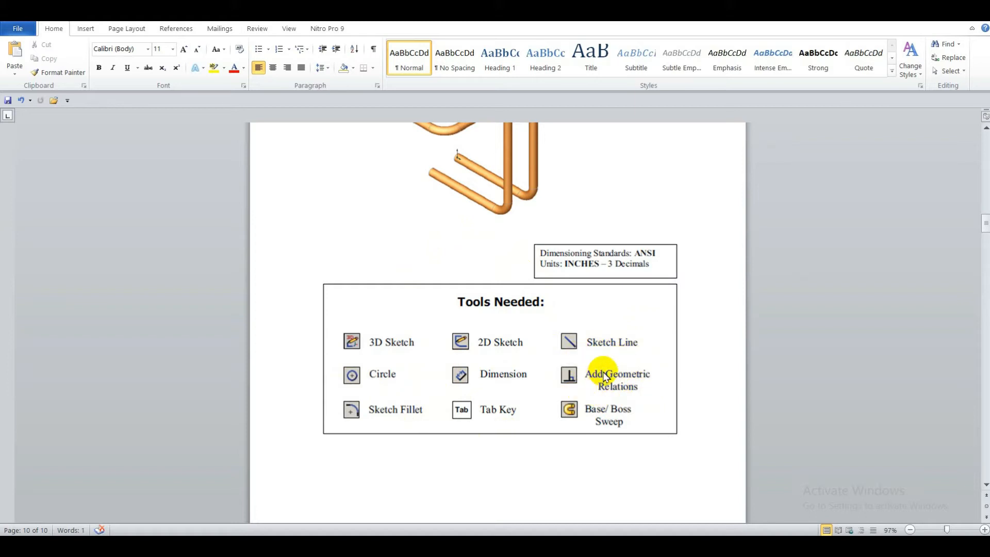
{"action": "scroll", "coordinate": [513, 289], "scroll_direction": "up", "scroll_amount": 3}
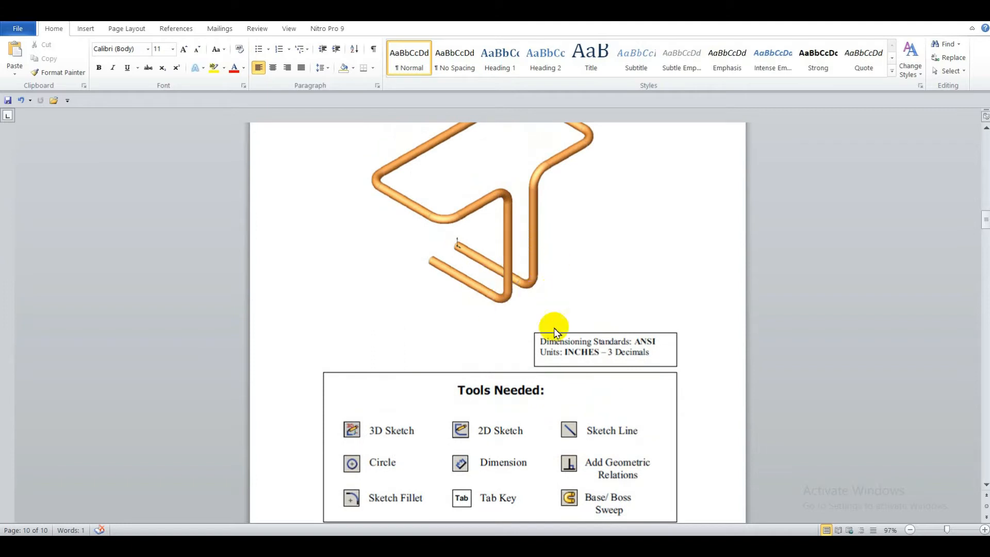
{"action": "scroll", "coordinate": [562, 340], "scroll_direction": "down", "scroll_amount": 4}
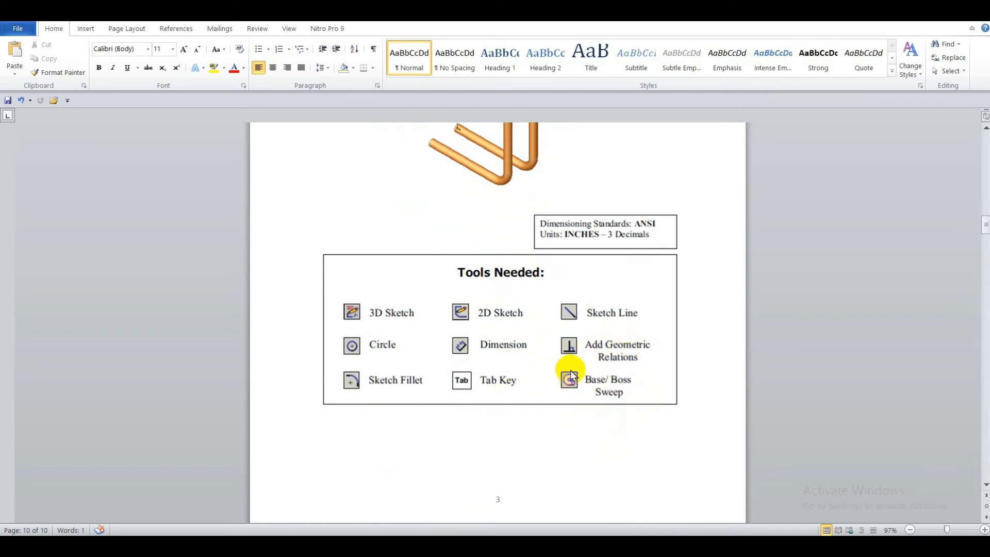
{"action": "scroll", "coordinate": [533, 322], "scroll_direction": "down", "scroll_amount": 4}
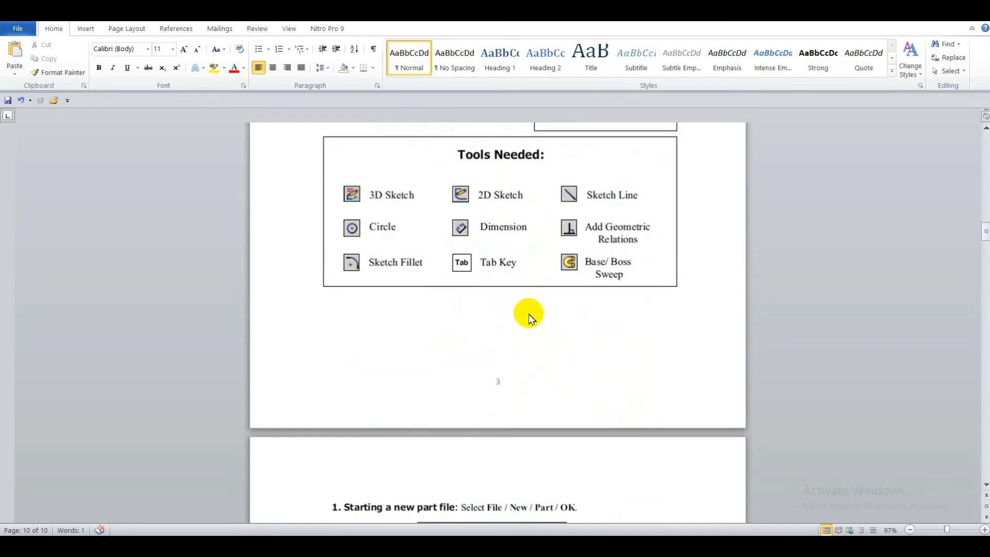
{"action": "scroll", "coordinate": [526, 321], "scroll_direction": "up", "scroll_amount": 10}
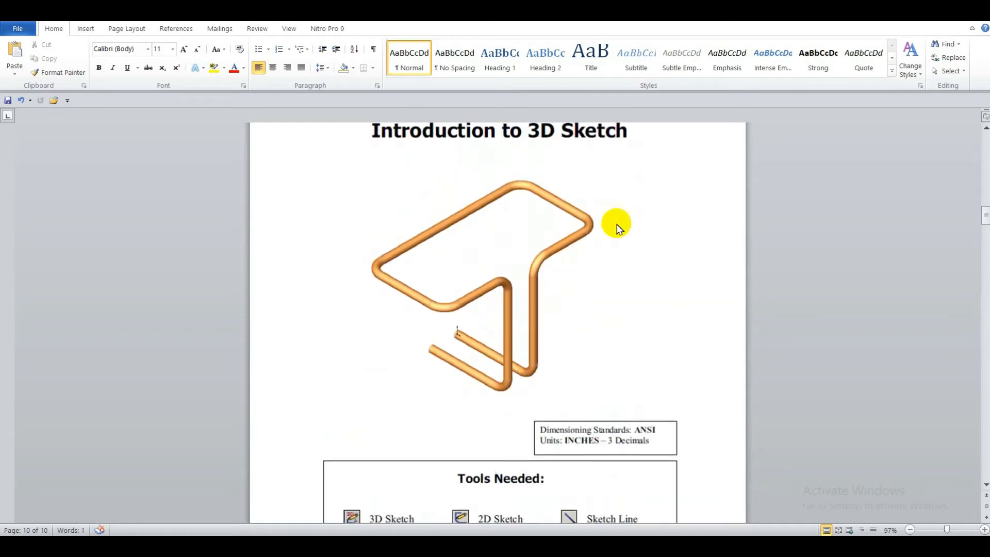
{"action": "scroll", "coordinate": [580, 330], "scroll_direction": "down", "scroll_amount": 16}
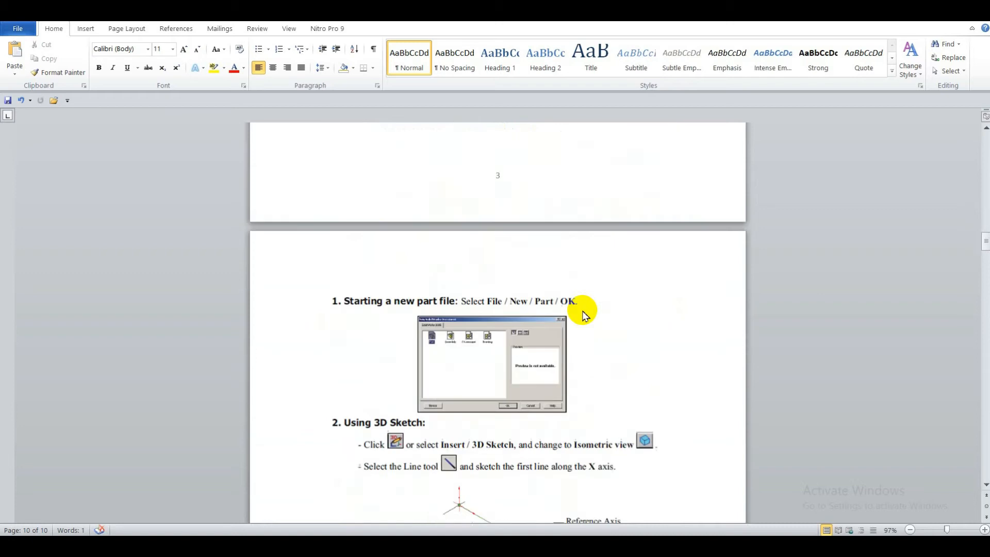
{"action": "scroll", "coordinate": [583, 314], "scroll_direction": "down", "scroll_amount": 3}
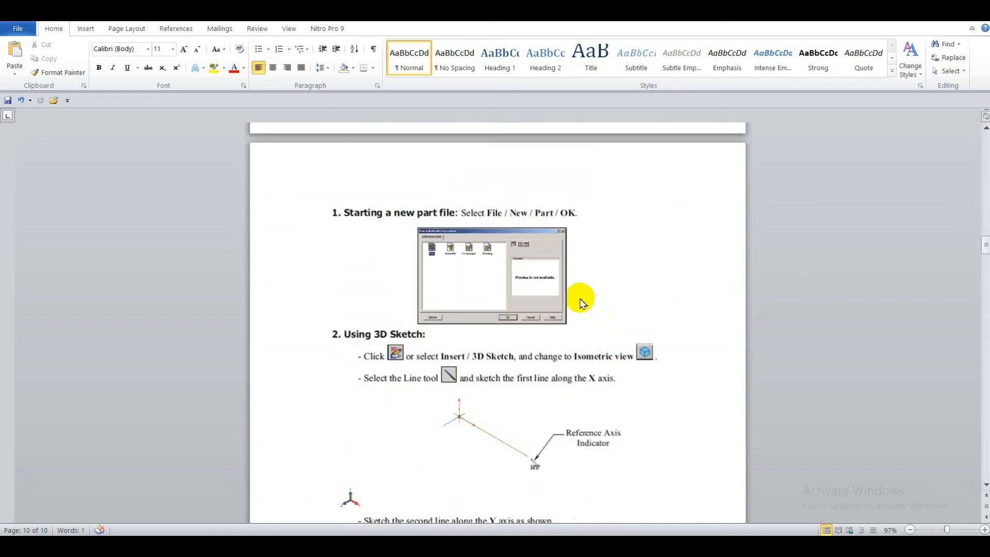
{"action": "scroll", "coordinate": [602, 299], "scroll_direction": "up", "scroll_amount": 14}
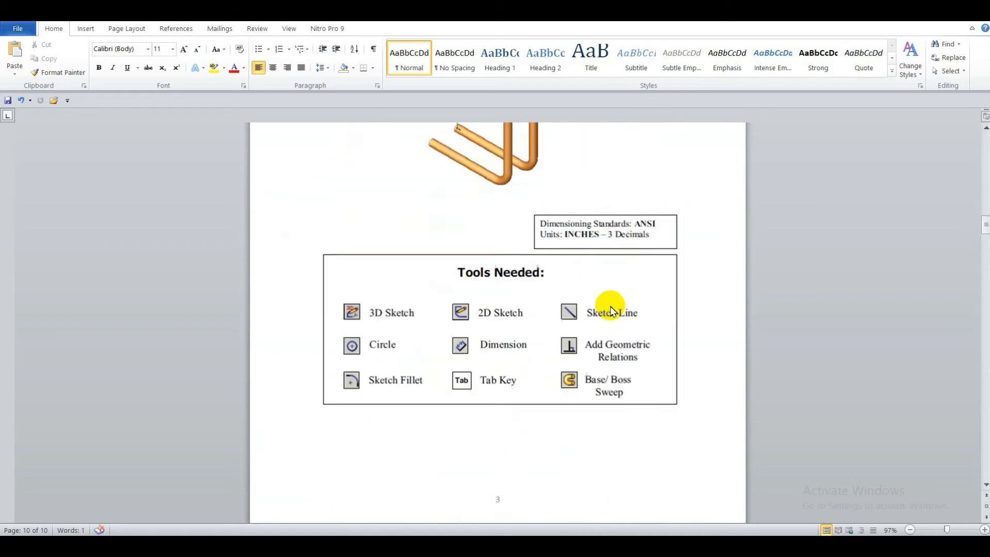
{"action": "scroll", "coordinate": [612, 312], "scroll_direction": "up", "scroll_amount": 3}
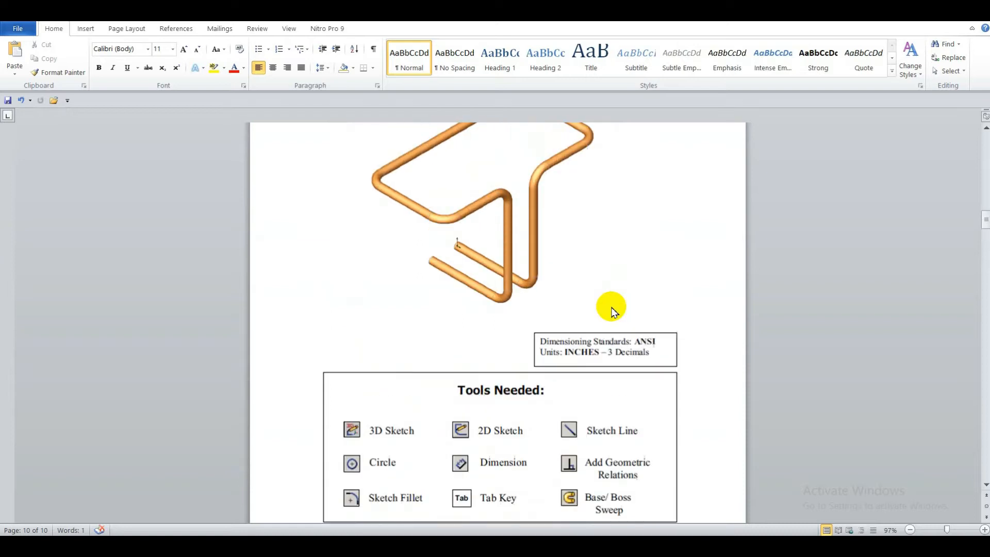
{"action": "scroll", "coordinate": [612, 312], "scroll_direction": "down", "scroll_amount": 2}
{"action": "scroll", "coordinate": [612, 311], "scroll_direction": "up", "scroll_amount": 1}
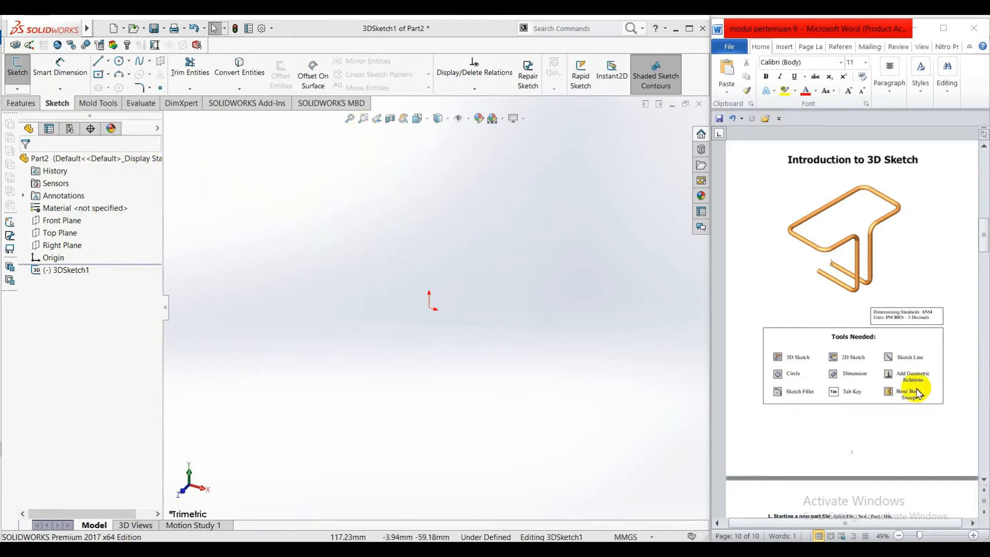
Exit the empty 3D sketch in SOLIDWORKS and start a new 3D sketch in the part
{"action": "left_click_drag", "start_coordinate": [984, 236], "coordinate": [979, 260]}
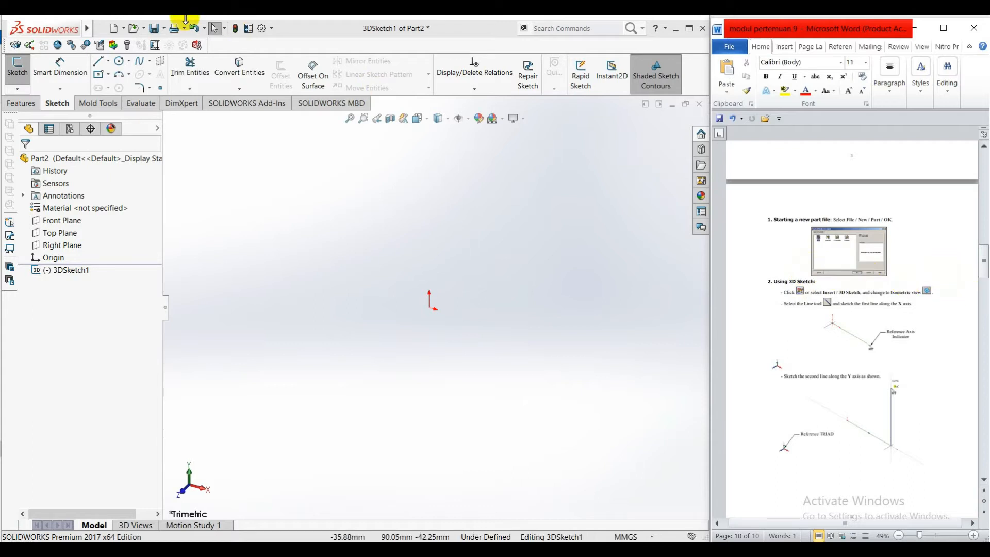
{"action": "left_click", "coordinate": [17, 89]}
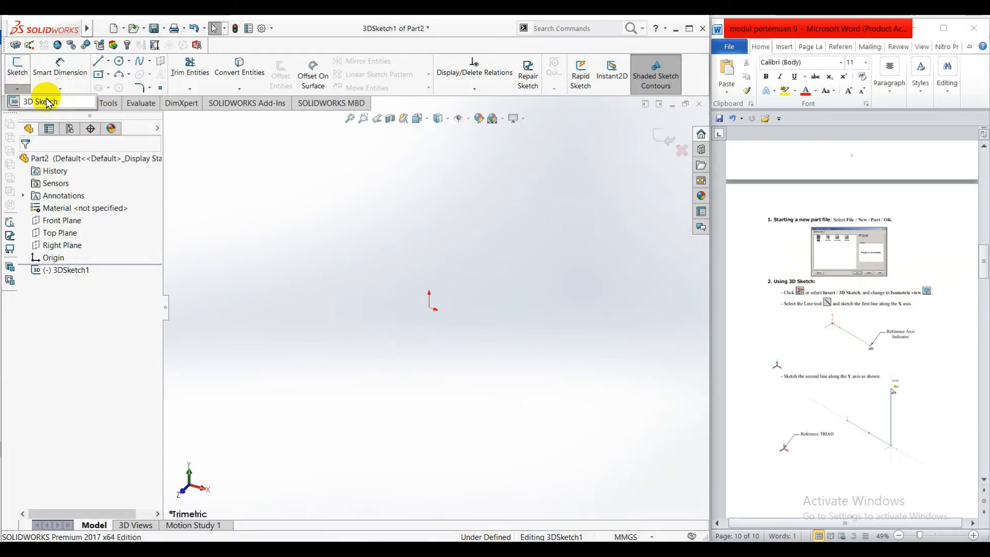
{"action": "left_click", "coordinate": [663, 137]}
{"action": "left_click", "coordinate": [17, 89]}
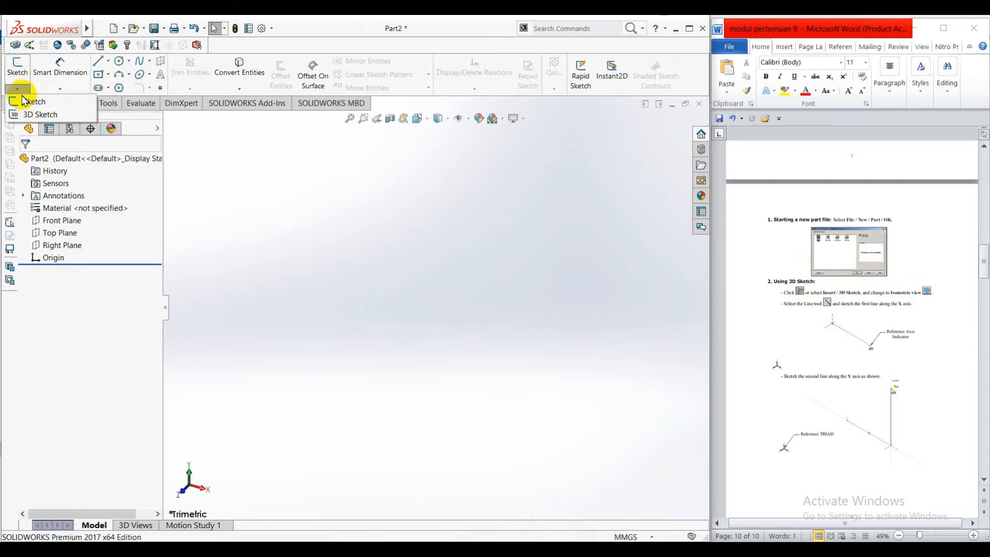
{"action": "left_click_drag", "start_coordinate": [983, 264], "coordinate": [985, 273]}
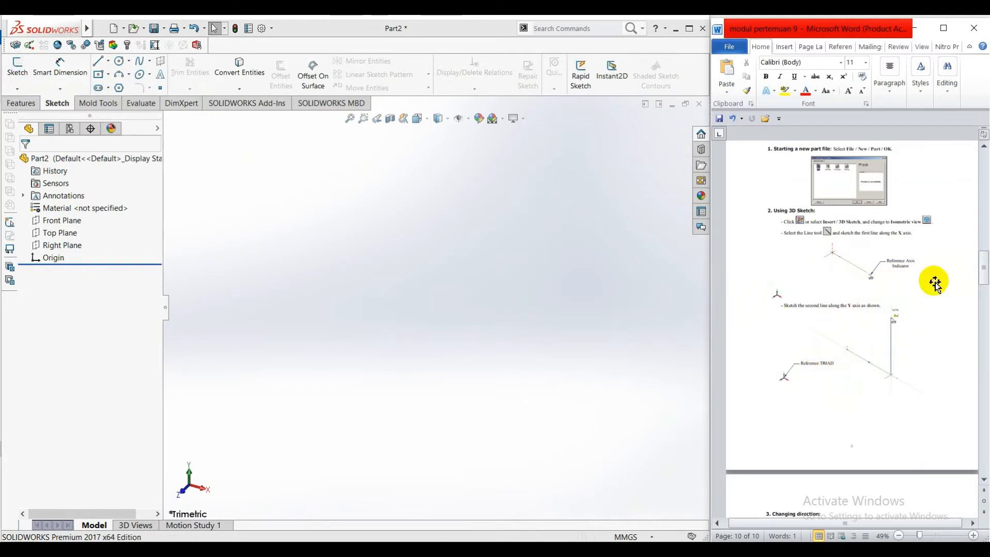
{"action": "left_click_drag", "start_coordinate": [983, 272], "coordinate": [983, 222]}
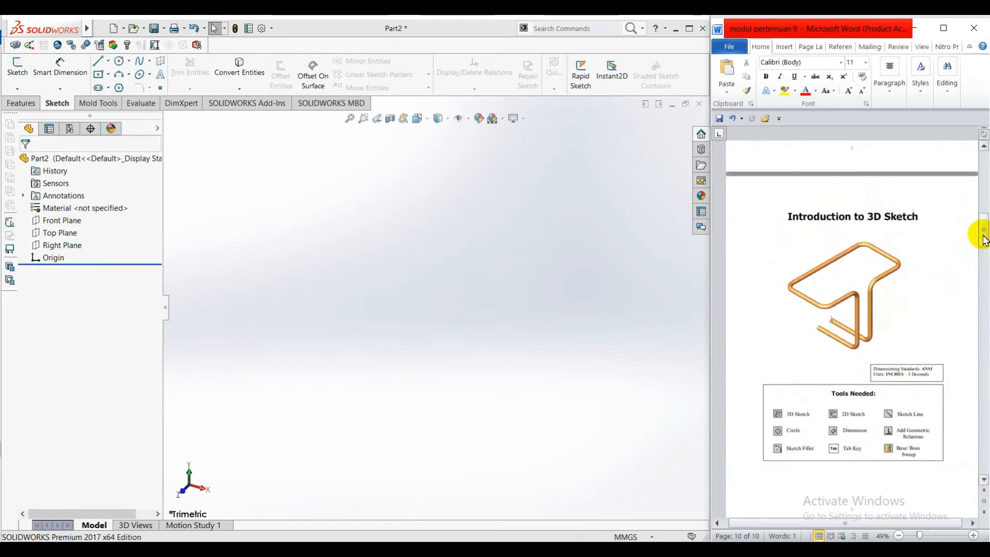
{"action": "left_click_drag", "start_coordinate": [983, 237], "coordinate": [982, 273]}
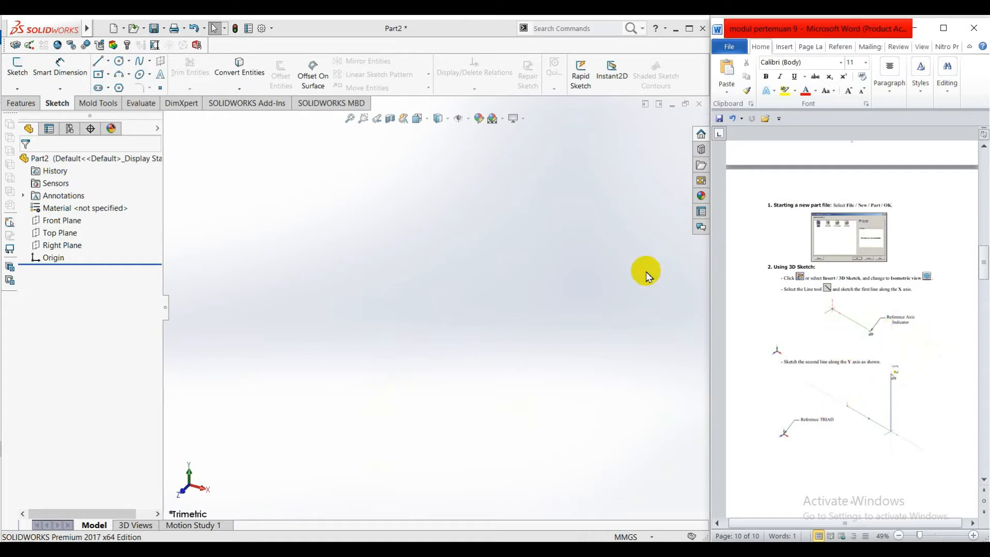
{"action": "left_click", "coordinate": [17, 89]}
{"action": "left_click", "coordinate": [32, 113]}
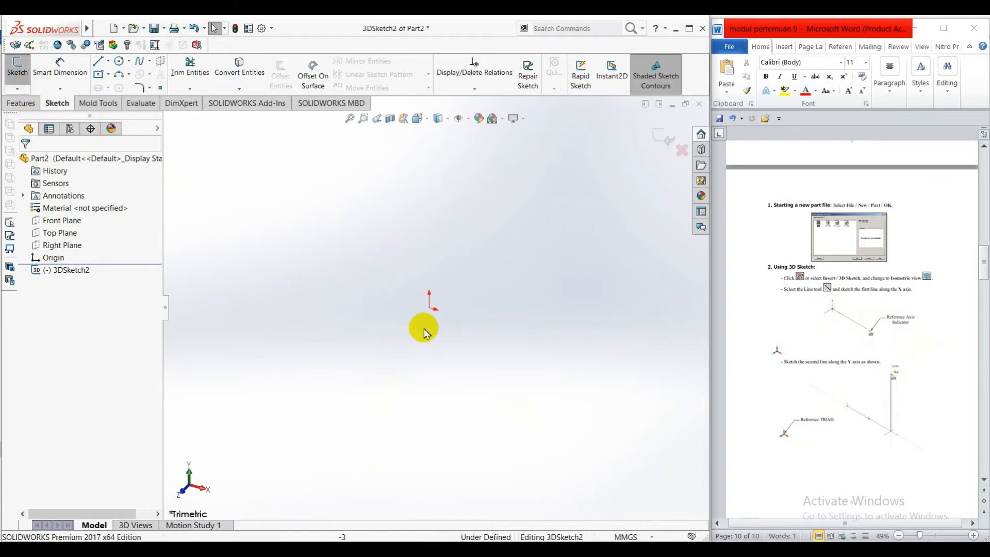
Sketch a line about 56 mm long from the origin along X, continued by a line about 97 mm long upward along Y
{"action": "left_click", "coordinate": [107, 60]}
{"action": "left_click", "coordinate": [111, 73]}
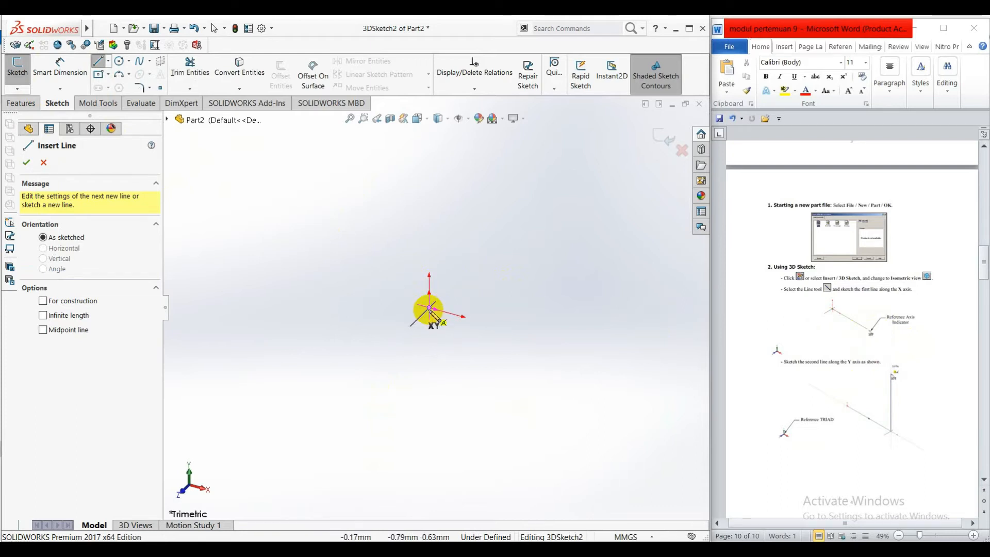
{"action": "left_click", "coordinate": [430, 309]}
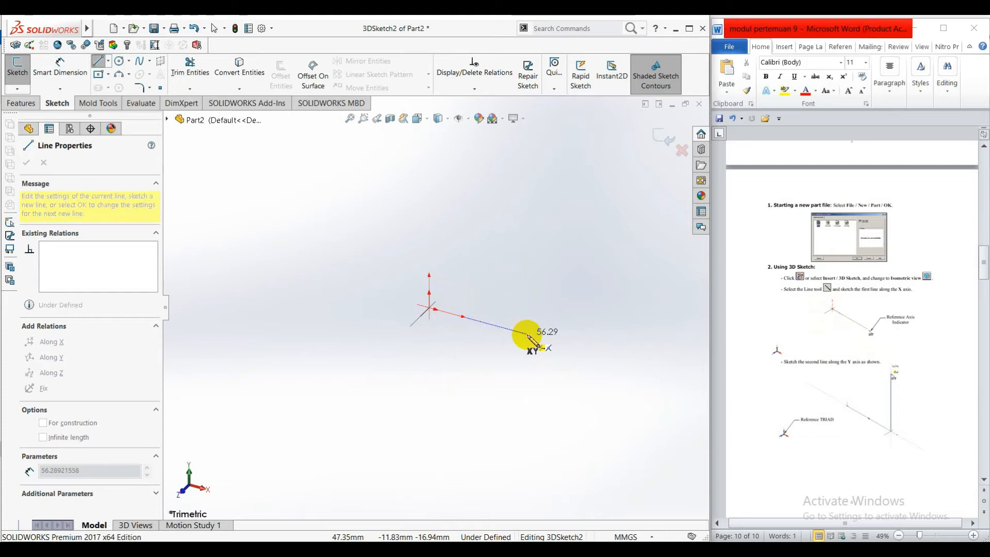
{"action": "left_click", "coordinate": [527, 334]}
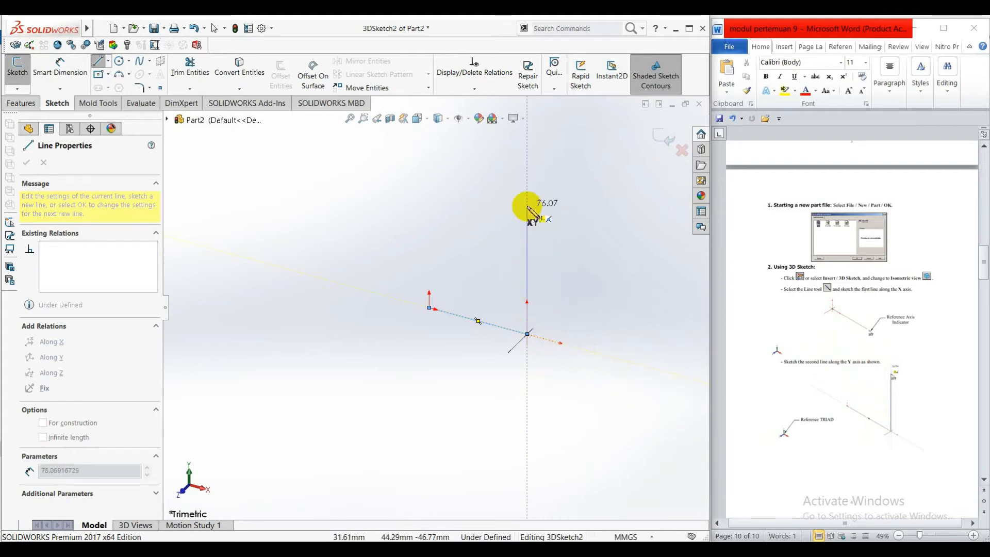
{"action": "left_click", "coordinate": [527, 170]}
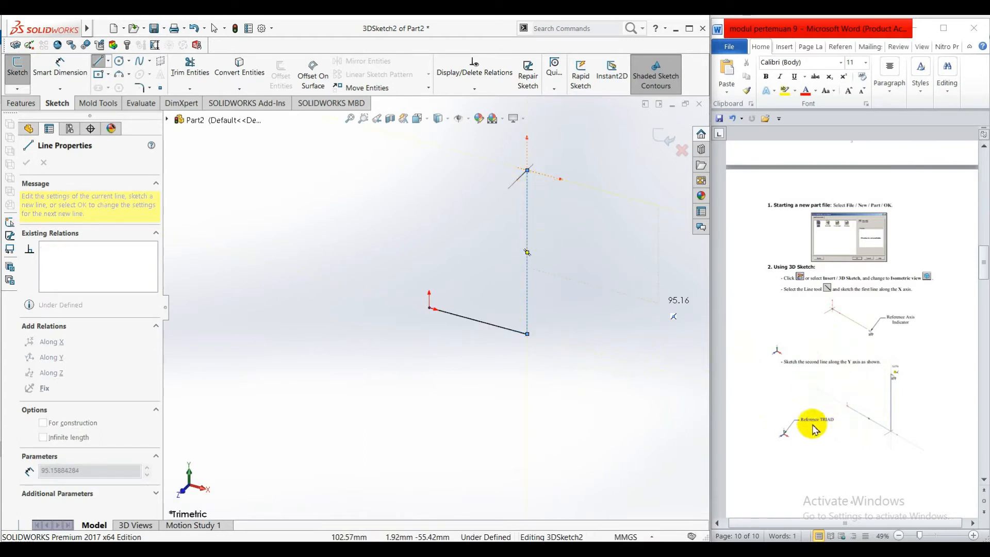
Following the module's direction-change instructions, sketch a line about 47 mm long along negative Z from the vertical line's upper end, using the YZ plane
{"action": "scroll", "coordinate": [892, 393], "scroll_direction": "down", "scroll_amount": 5}
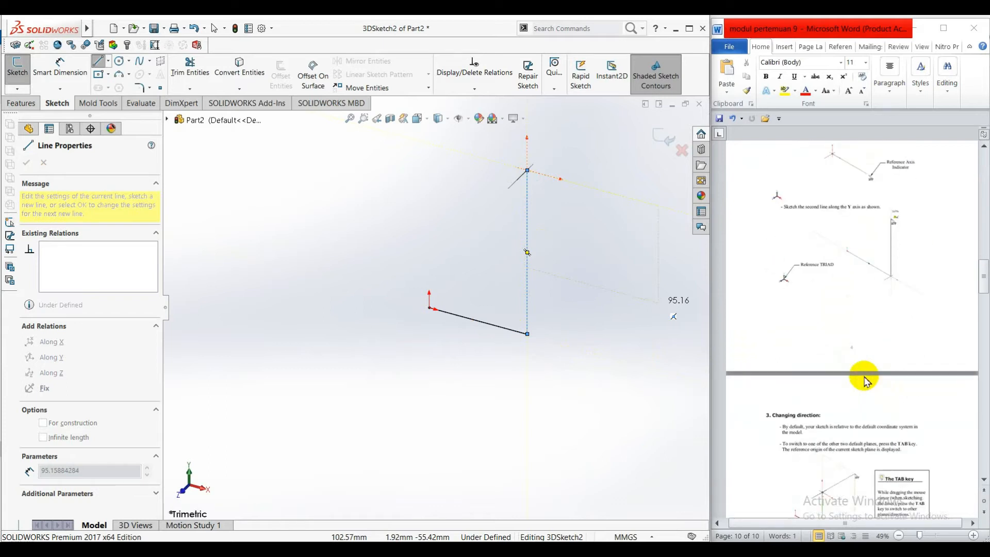
{"action": "scroll", "coordinate": [879, 341], "scroll_direction": "down", "scroll_amount": 2}
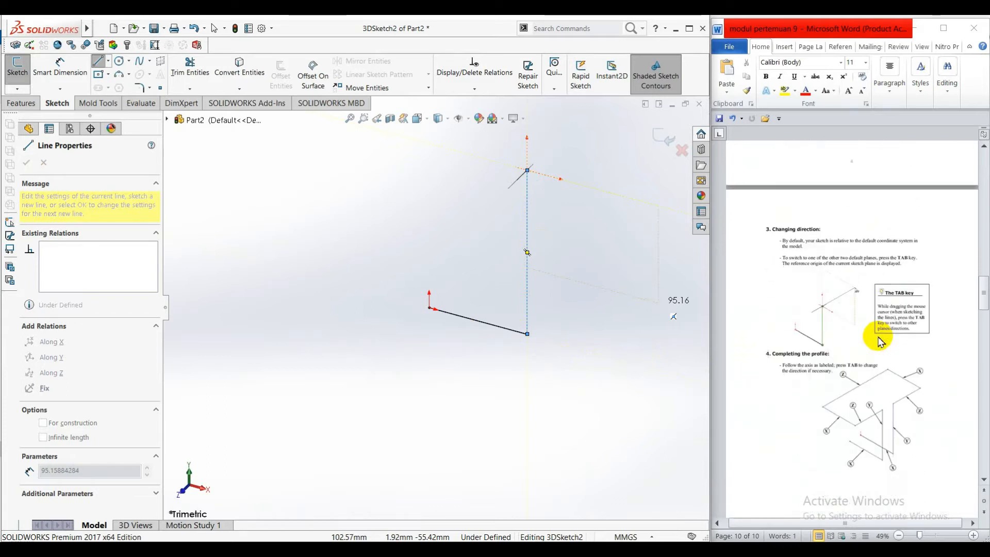
{"action": "scroll", "coordinate": [879, 341], "scroll_direction": "down", "scroll_amount": 1}
{"action": "scroll", "coordinate": [890, 310], "scroll_direction": "down", "scroll_amount": 1}
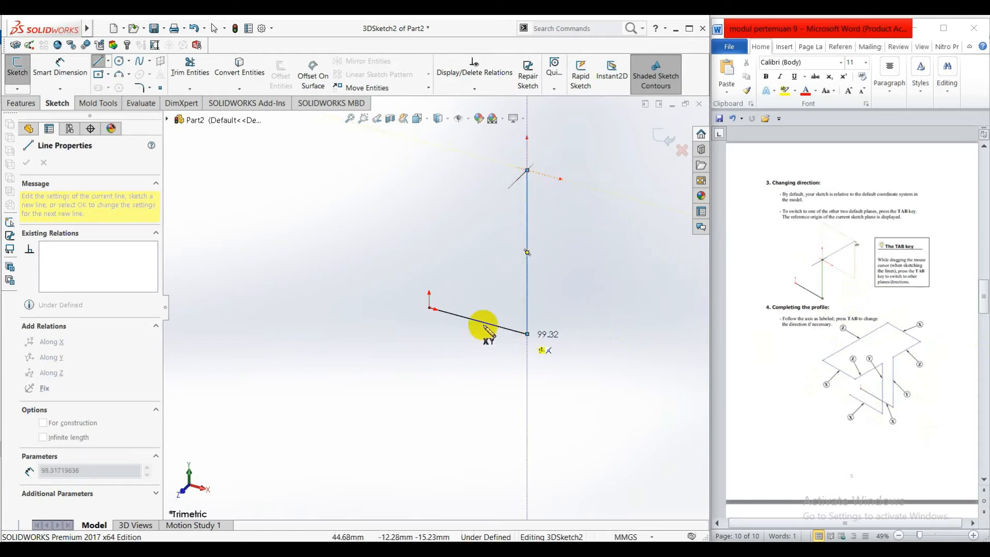
{"action": "left_click", "coordinate": [527, 334]}
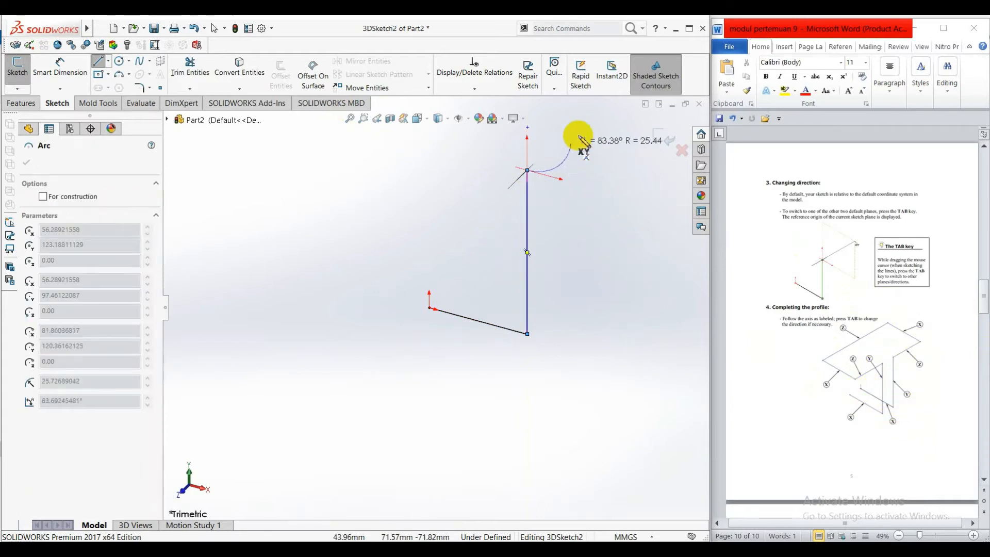
{"action": "key", "text": "Escape"}
{"action": "left_click", "coordinate": [101, 61]}
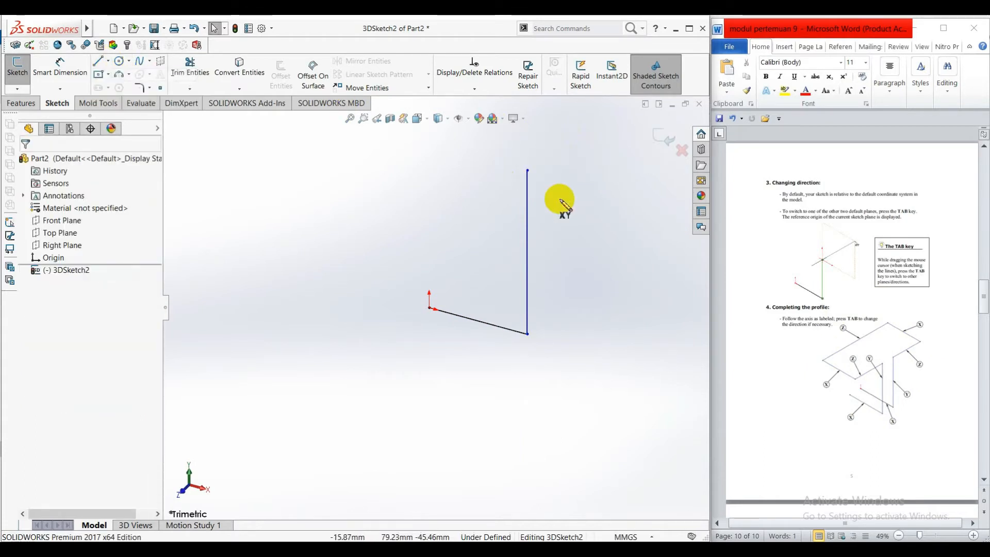
{"action": "left_click", "coordinate": [528, 171]}
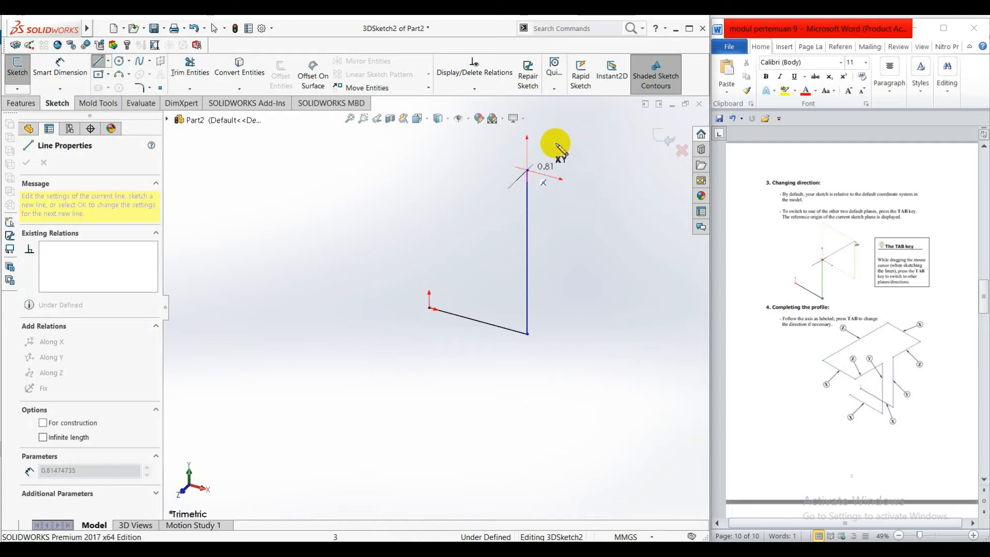
{"action": "scroll", "coordinate": [573, 138], "scroll_direction": "up", "scroll_amount": 3}
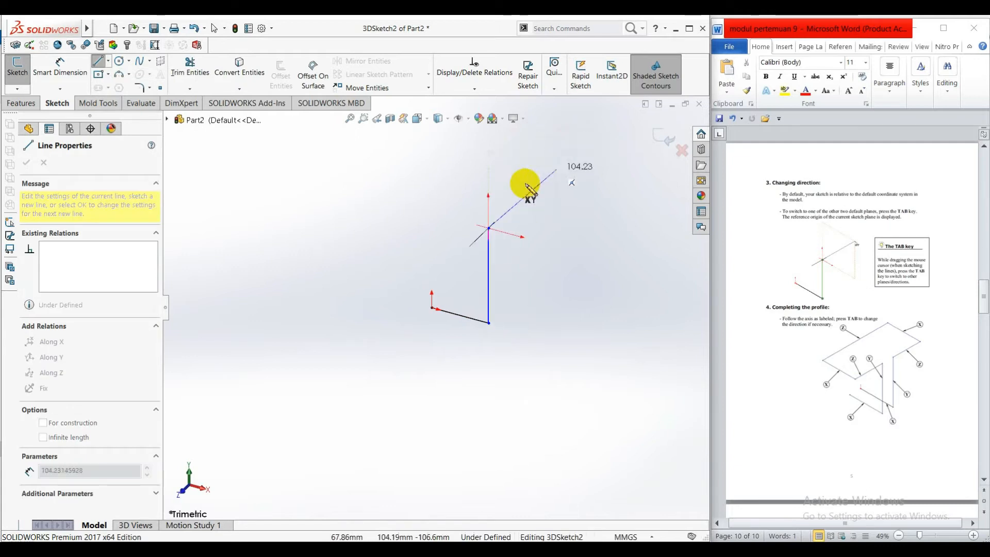
{"action": "scroll", "coordinate": [518, 207], "scroll_direction": "down", "scroll_amount": 2}
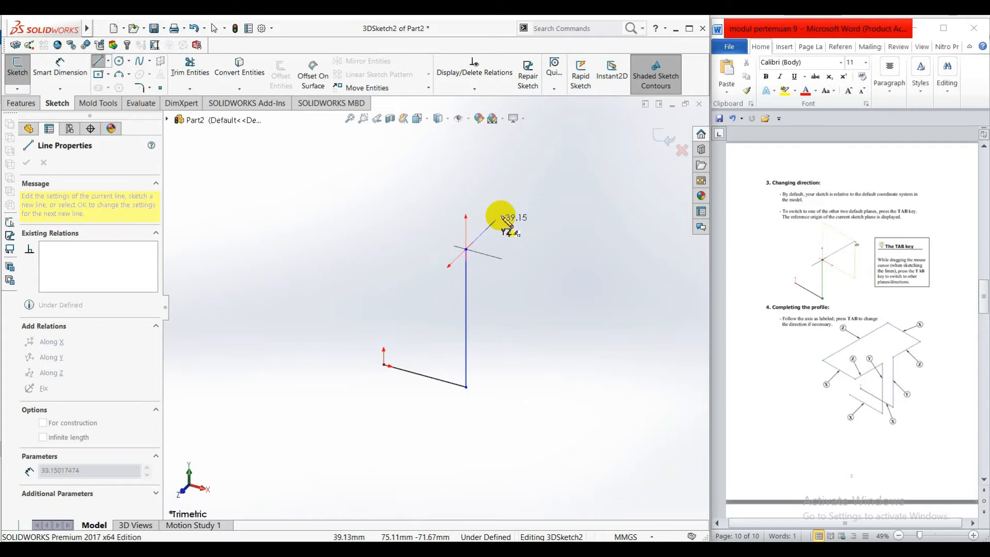
{"action": "left_click", "coordinate": [503, 213]}
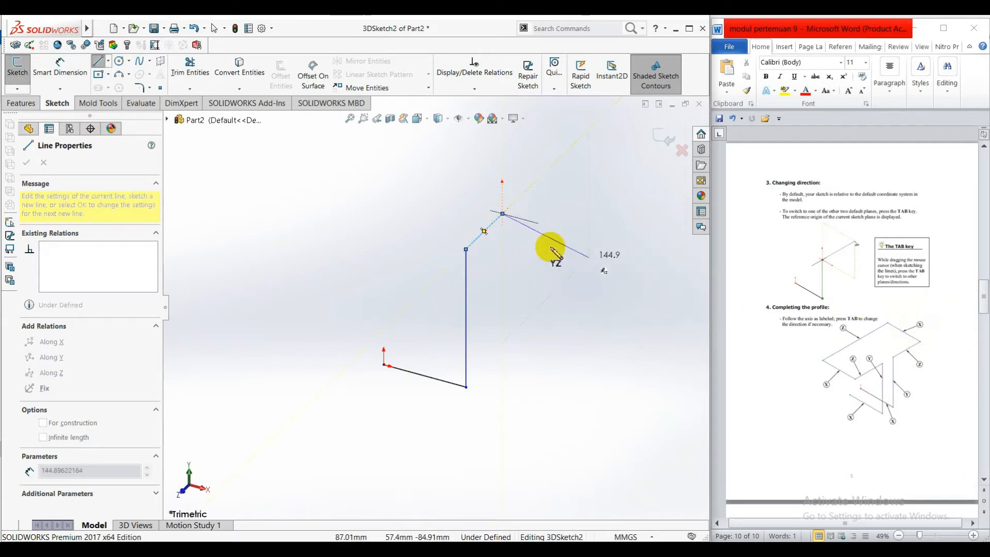
{"action": "key", "text": "a"}
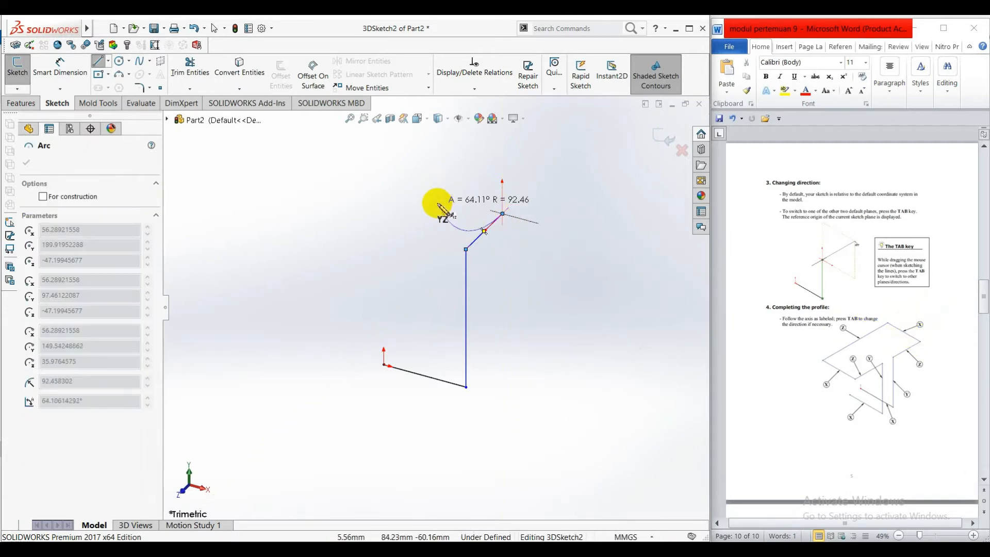
{"action": "key", "text": "Escape"}
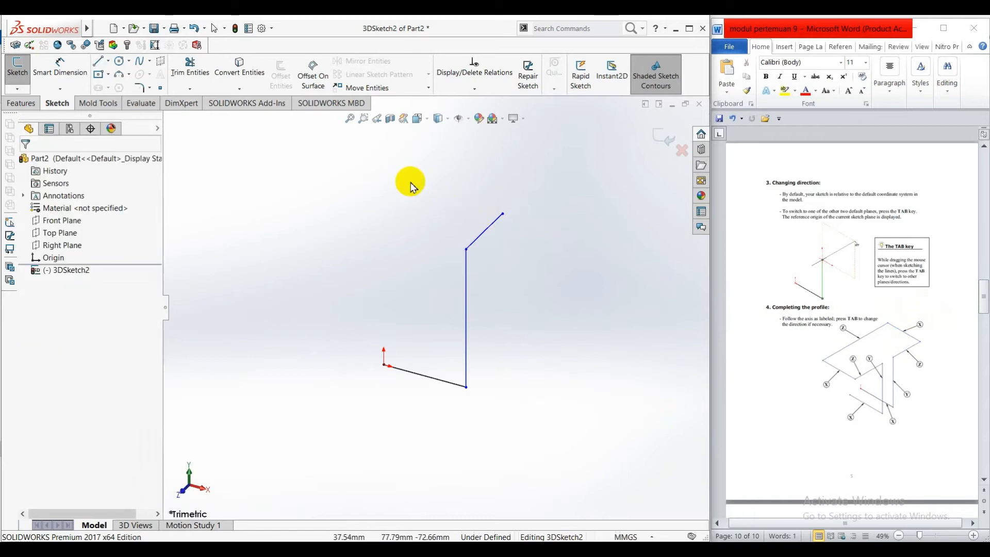
In the ZX plane, continue the path with a line about 49 mm long along negative X and one about 153 mm long along positive Z
{"action": "left_click", "coordinate": [109, 61]}
{"action": "left_click", "coordinate": [119, 76]}
{"action": "left_click", "coordinate": [502, 214]}
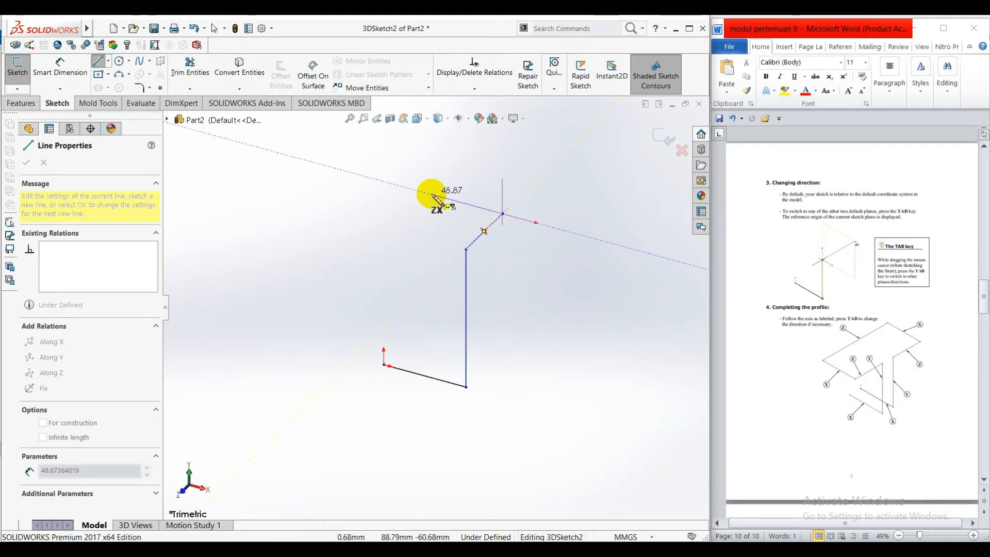
{"action": "left_click", "coordinate": [432, 194]}
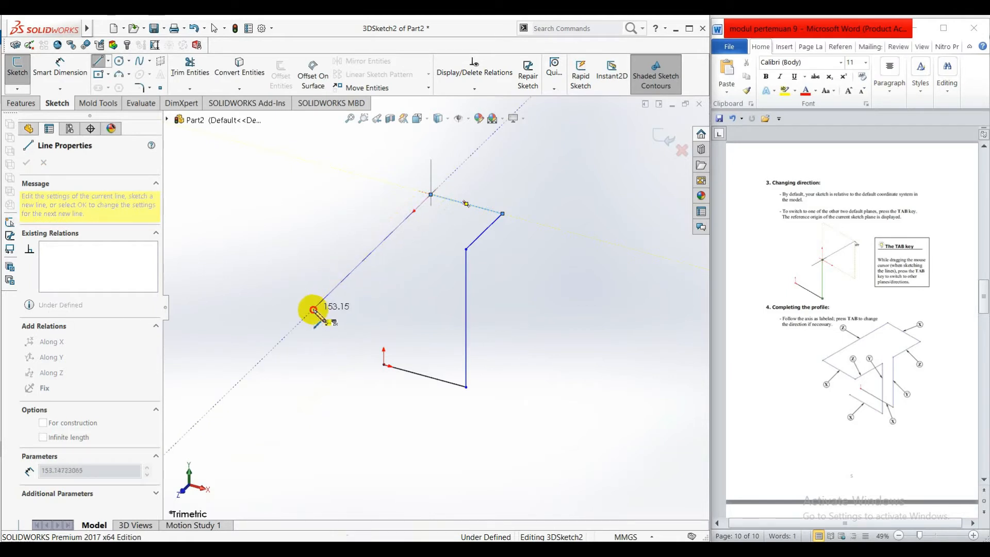
{"action": "left_click", "coordinate": [313, 310]}
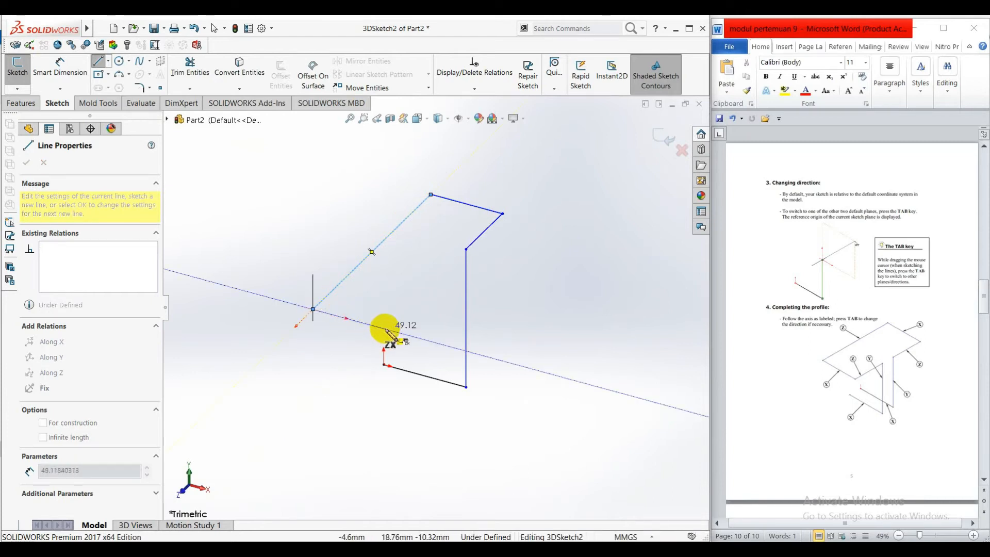
Continue the path with a line about 49 mm long along X and one about 71 mm long along negative Z
{"action": "left_click", "coordinate": [385, 328]}
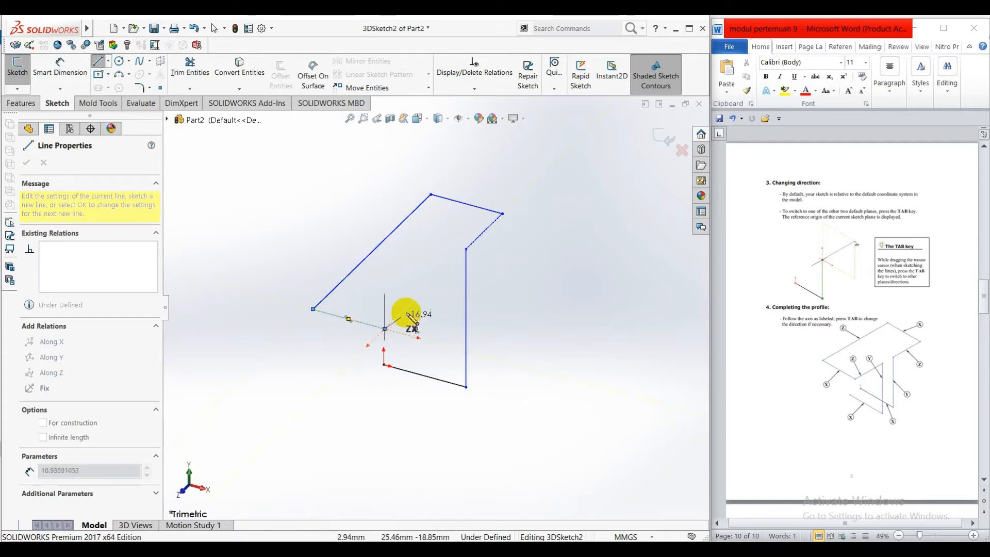
{"action": "left_click", "coordinate": [438, 279]}
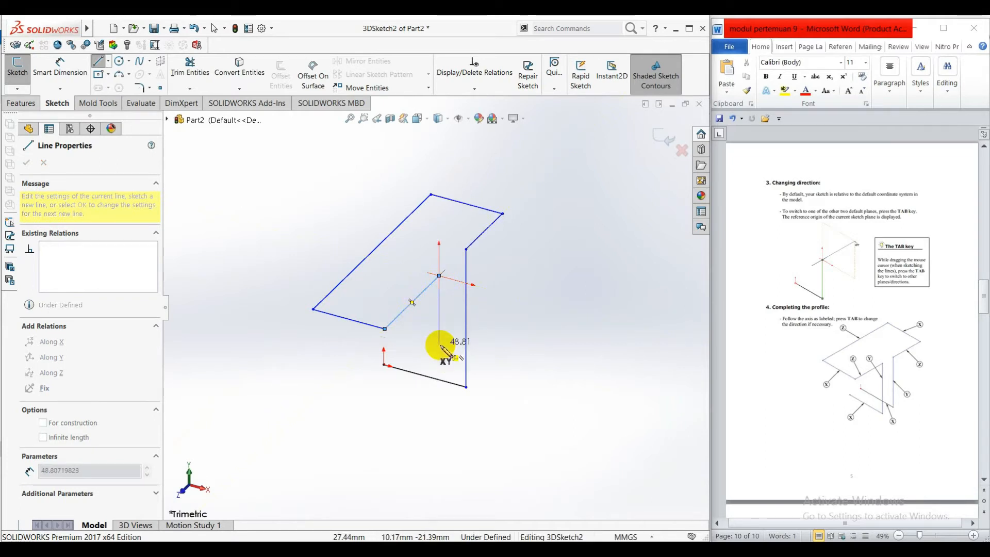
In the XY plane, finish the path with a line about 95 mm long downward along Y and one about 53 mm long along negative X
{"action": "left_click", "coordinate": [438, 409]}
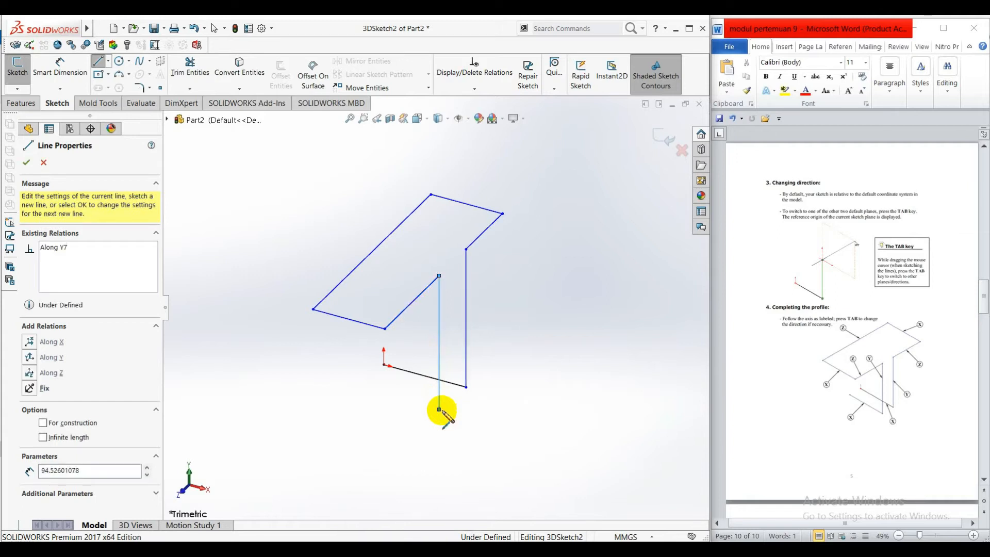
{"action": "left_click", "coordinate": [363, 388]}
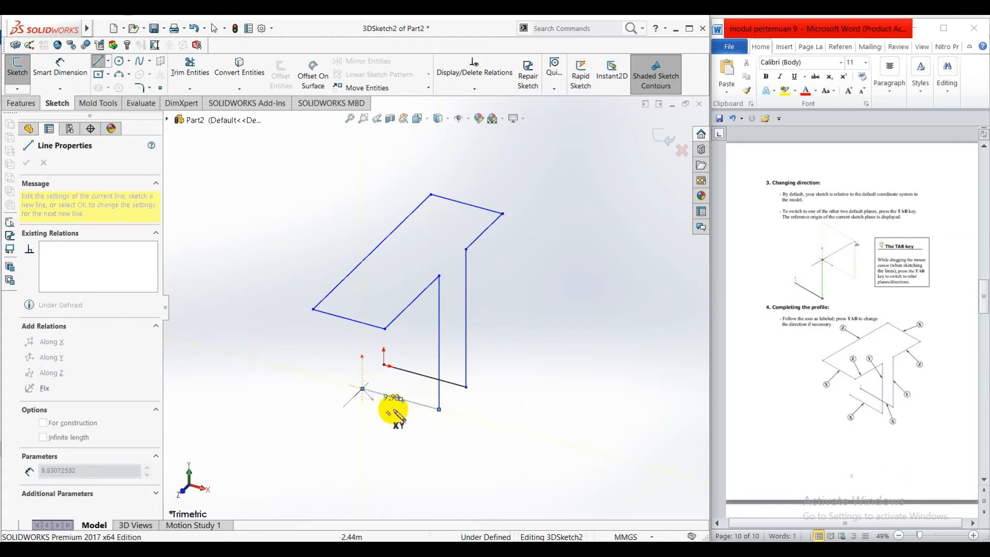
{"action": "key", "text": "Escape"}
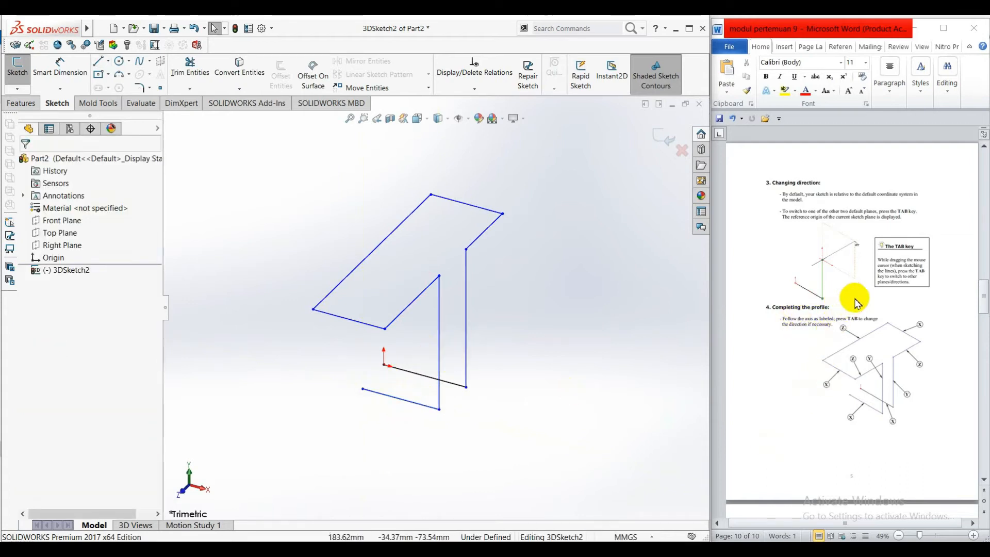
Check the module's Adding dimensions section and make the two bottom lines along X equal in length
{"action": "scroll", "coordinate": [855, 307], "scroll_direction": "down", "scroll_amount": 3}
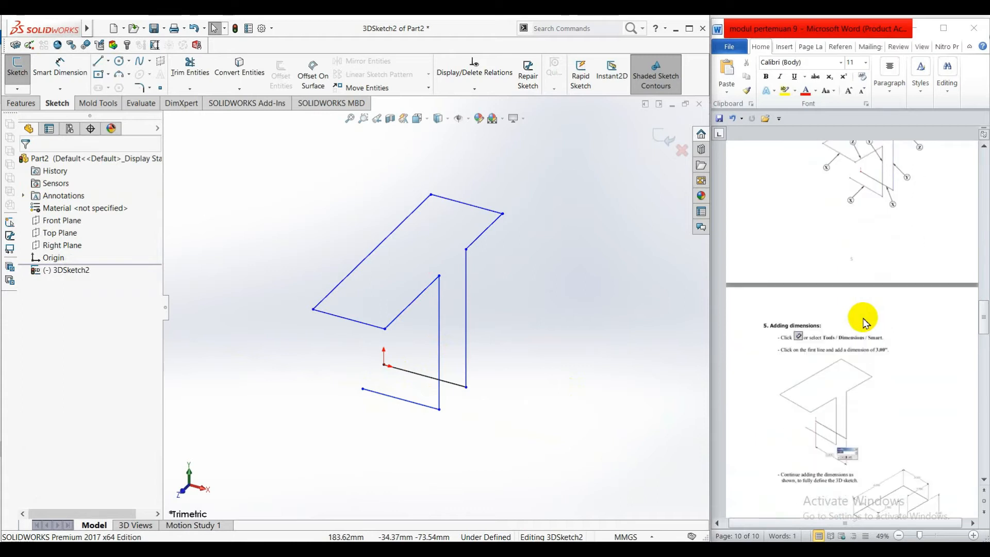
{"action": "scroll", "coordinate": [865, 323], "scroll_direction": "down", "scroll_amount": 1}
{"action": "scroll", "coordinate": [857, 330], "scroll_direction": "down", "scroll_amount": 2}
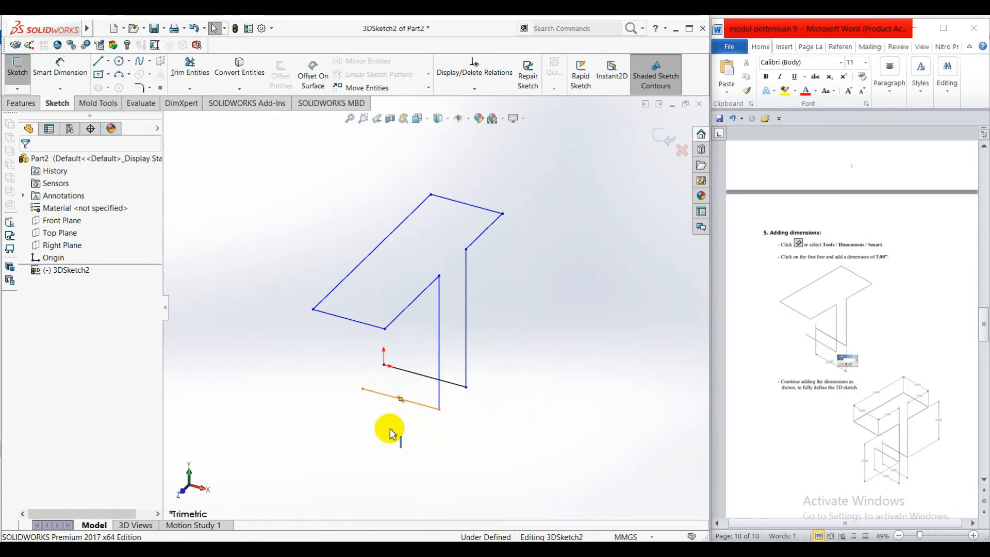
{"action": "left_click", "coordinate": [393, 398]}
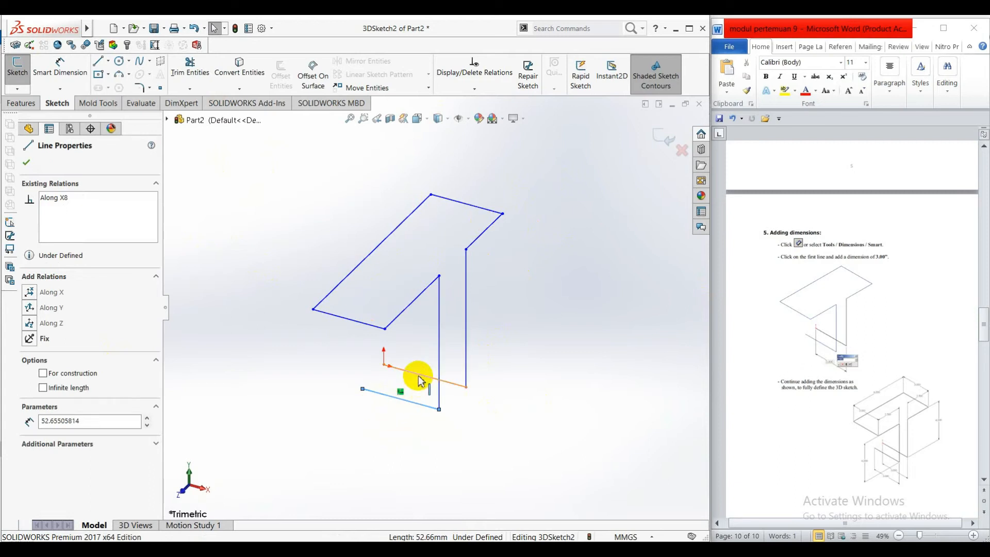
{"action": "left_click", "coordinate": [422, 377], "text": "ctrl"}
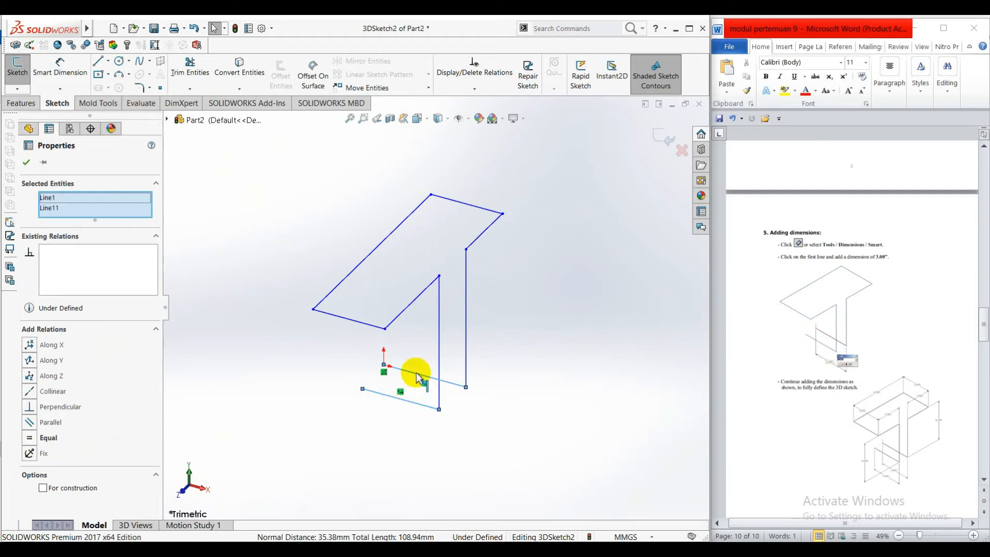
{"action": "left_click", "coordinate": [29, 442]}
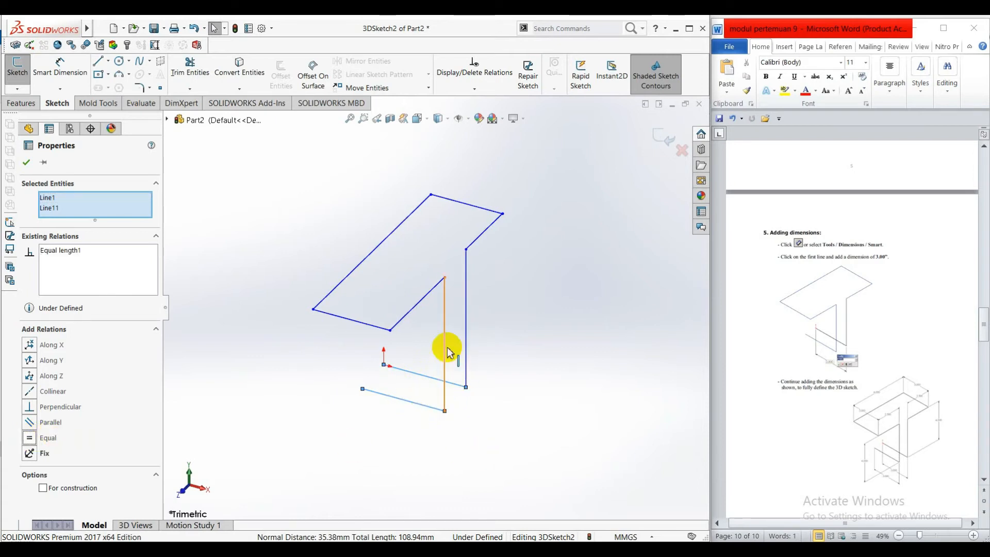
{"action": "left_click", "coordinate": [28, 163]}
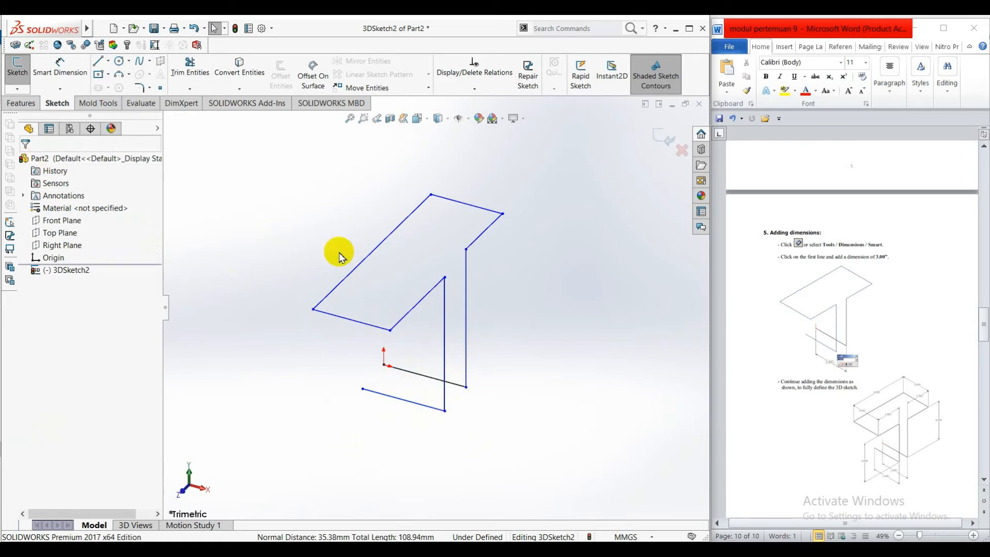
Add an Equal relation between the two vertical lines of the path
{"action": "left_click", "coordinate": [445, 327]}
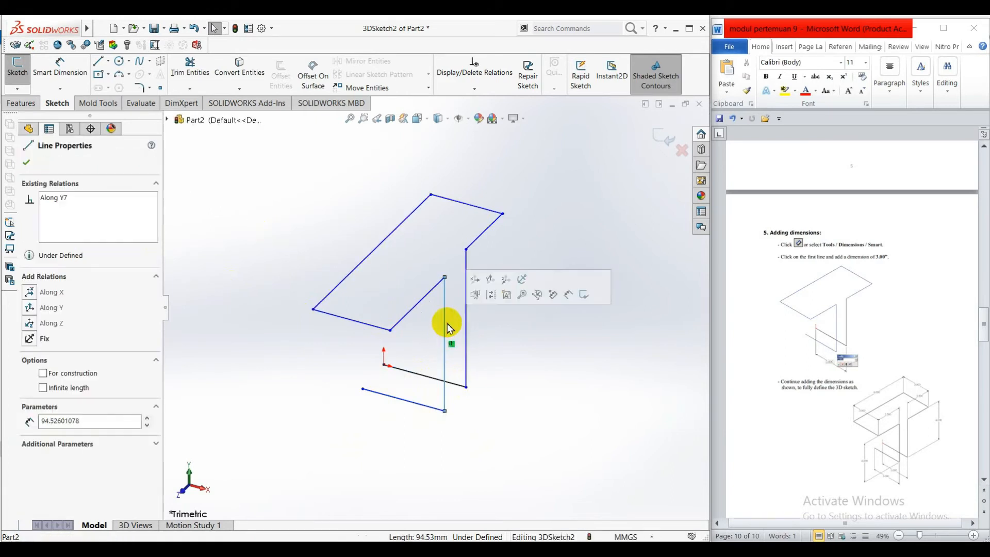
{"action": "left_click", "coordinate": [466, 299], "text": "ctrl"}
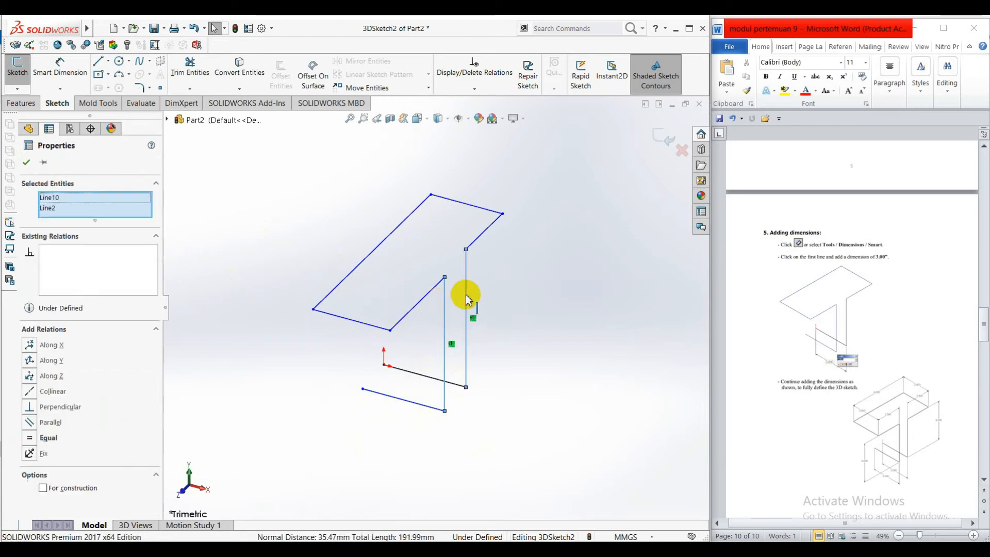
{"action": "left_click", "coordinate": [30, 438]}
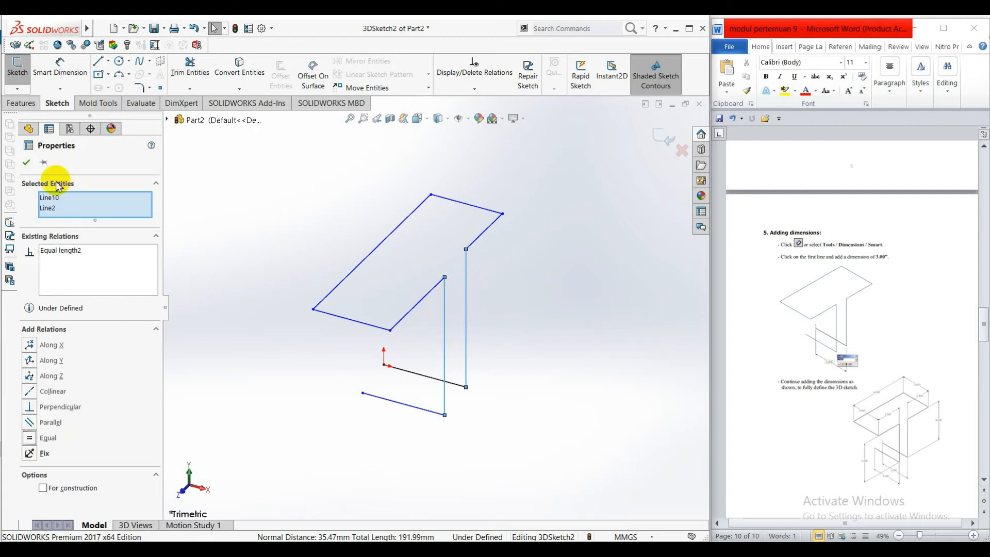
{"action": "left_click", "coordinate": [26, 163]}
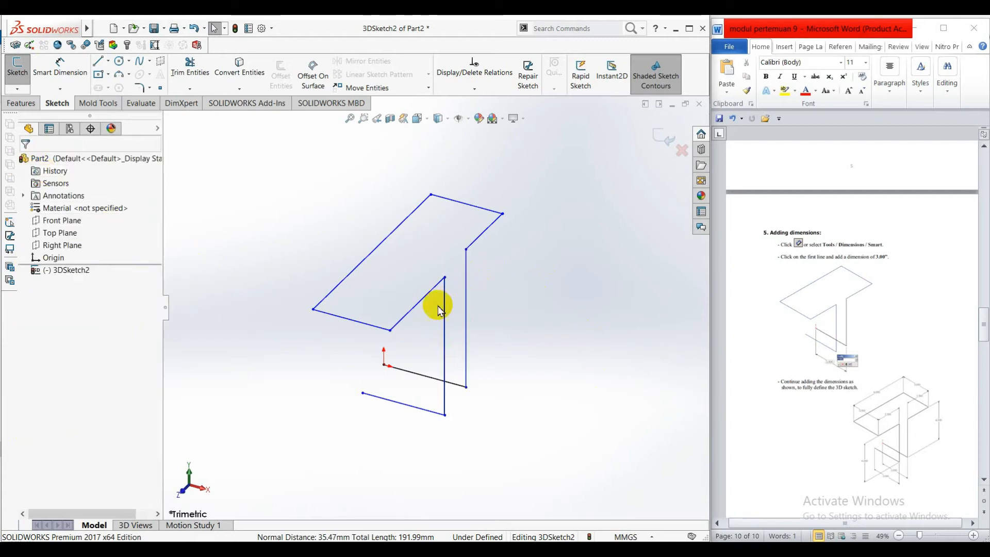
Add an Equal relation between the two short Z lines that join the vertical lines' upper ends
{"action": "left_click", "coordinate": [492, 226]}
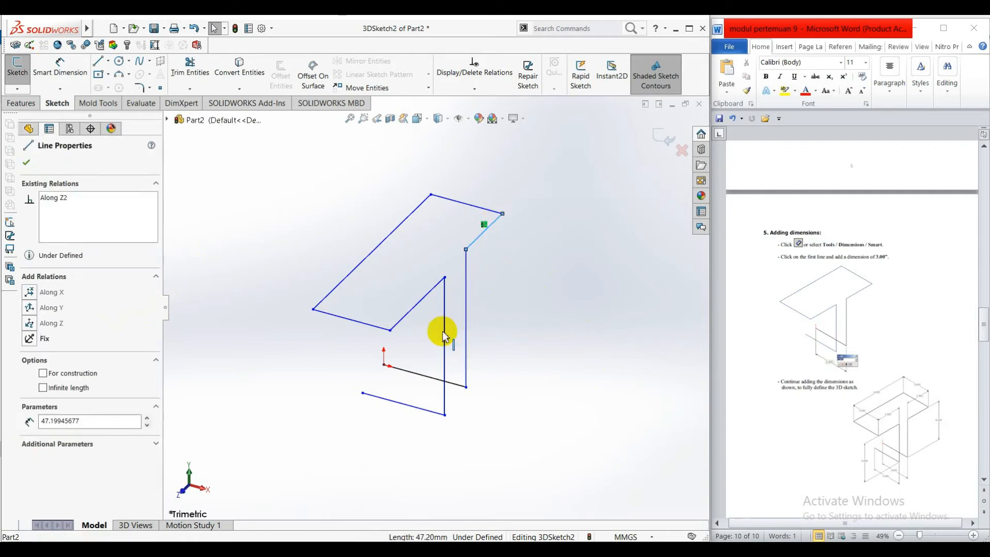
{"action": "left_click", "coordinate": [426, 299], "text": "ctrl"}
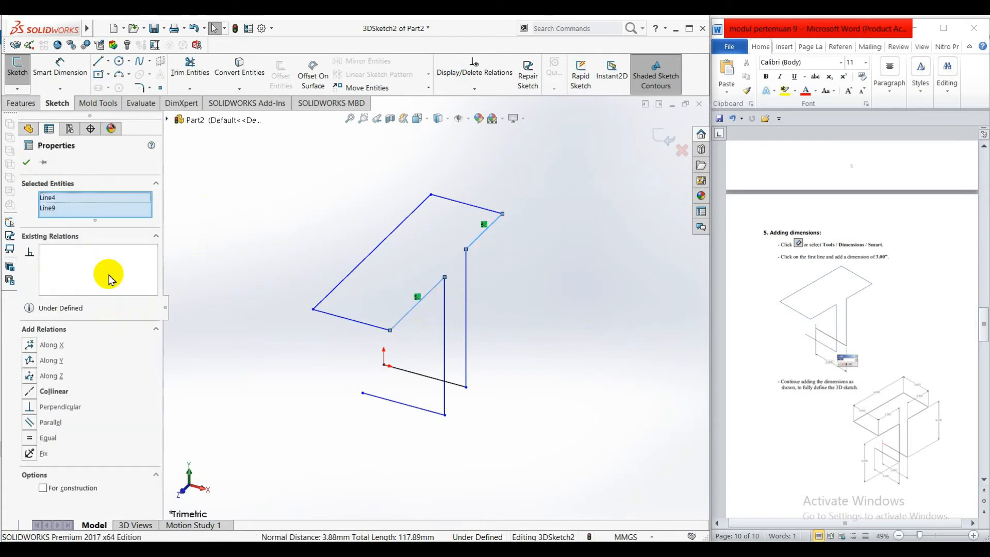
{"action": "left_click", "coordinate": [30, 439]}
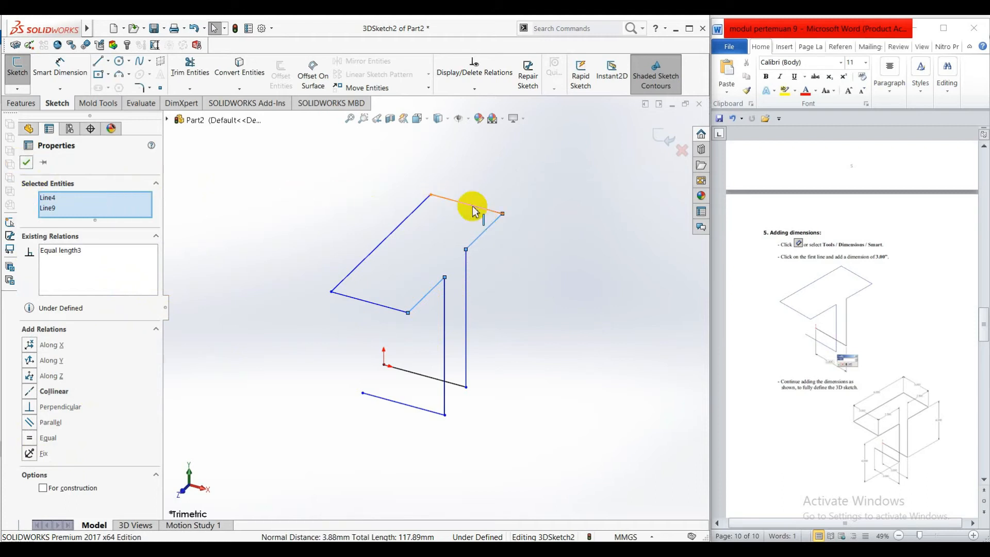
{"action": "left_click", "coordinate": [27, 162]}
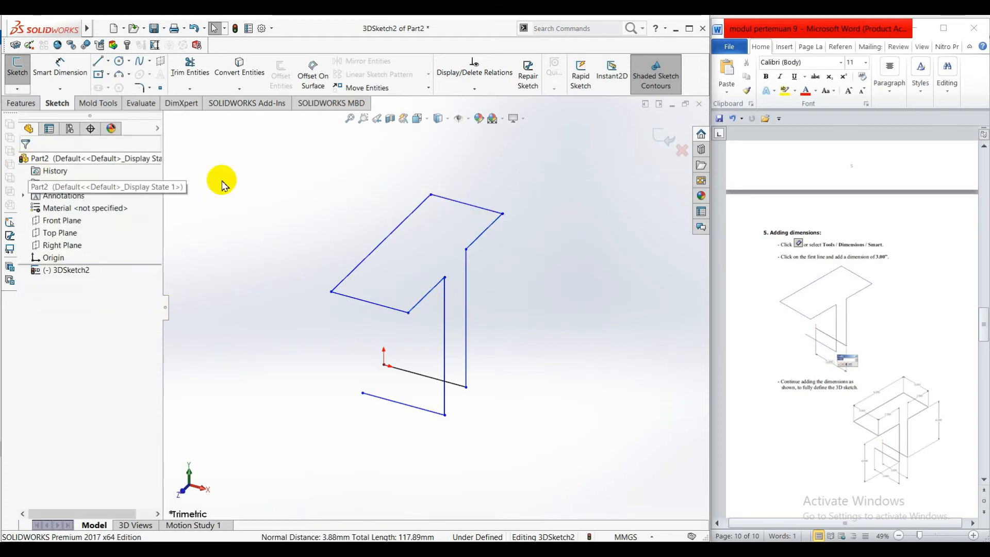
Add an Equal relation between the upper frame's front and back lines along X
{"action": "left_click", "coordinate": [484, 207]}
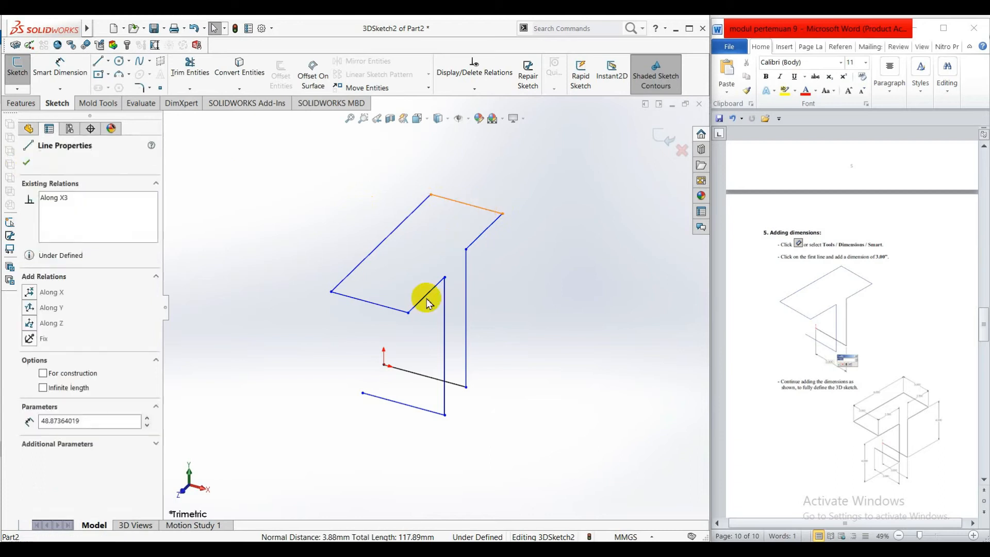
{"action": "left_click", "coordinate": [387, 308], "text": "ctrl"}
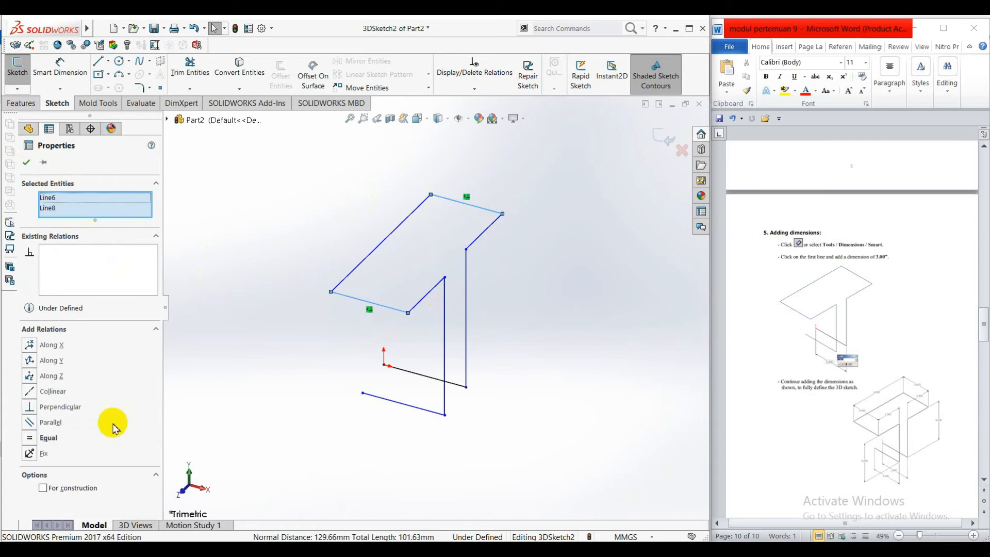
{"action": "left_click", "coordinate": [32, 438]}
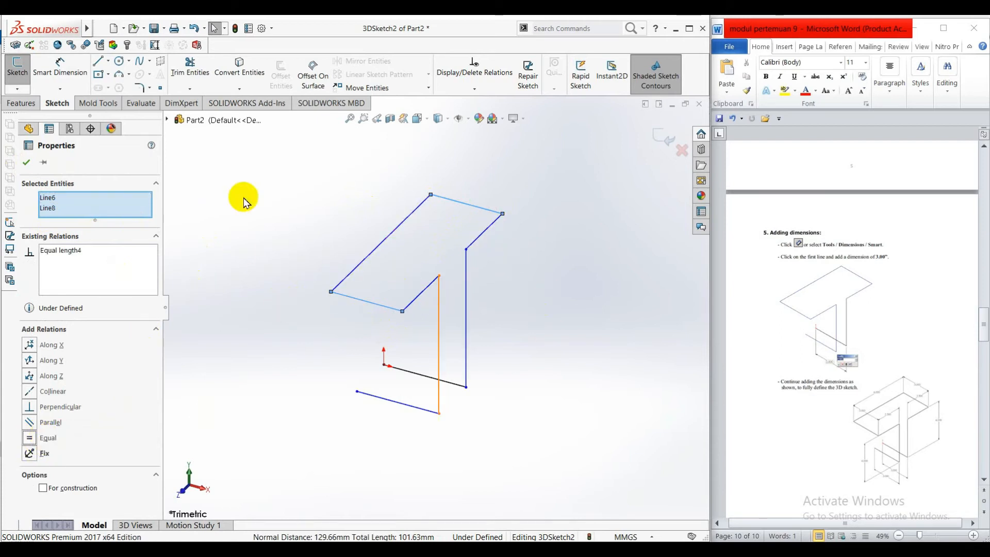
{"action": "left_click", "coordinate": [25, 162]}
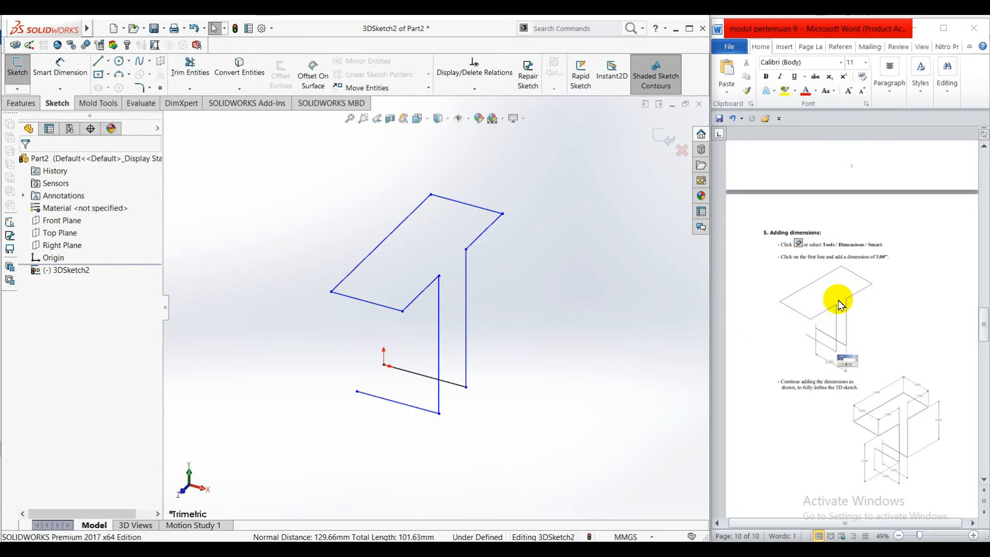
Following the module's dimensions in inches, set the document units to IPS, rebuild the part and reopen the 3D sketch for editing
{"action": "scroll", "coordinate": [917, 372], "scroll_direction": "down", "scroll_amount": 3}
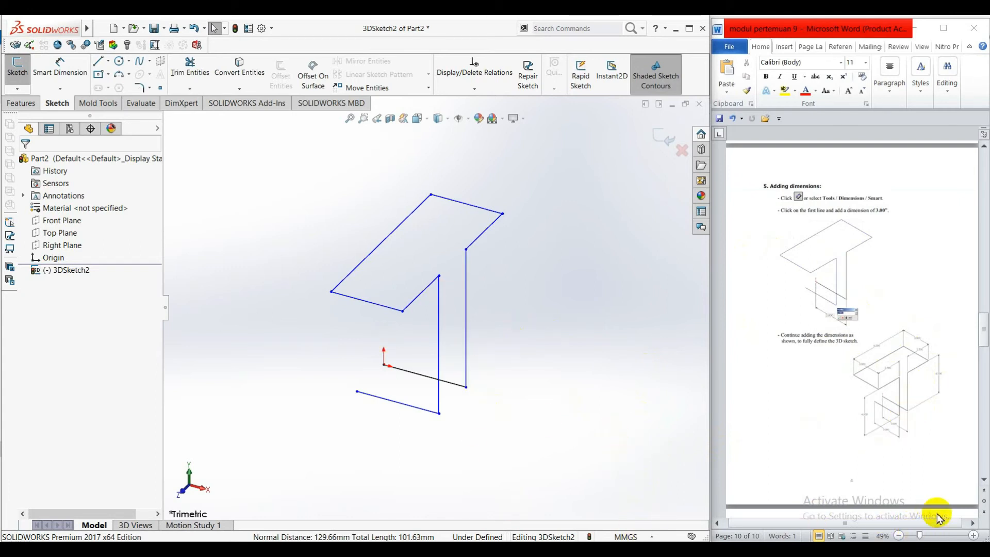
{"action": "left_click", "coordinate": [920, 536]}
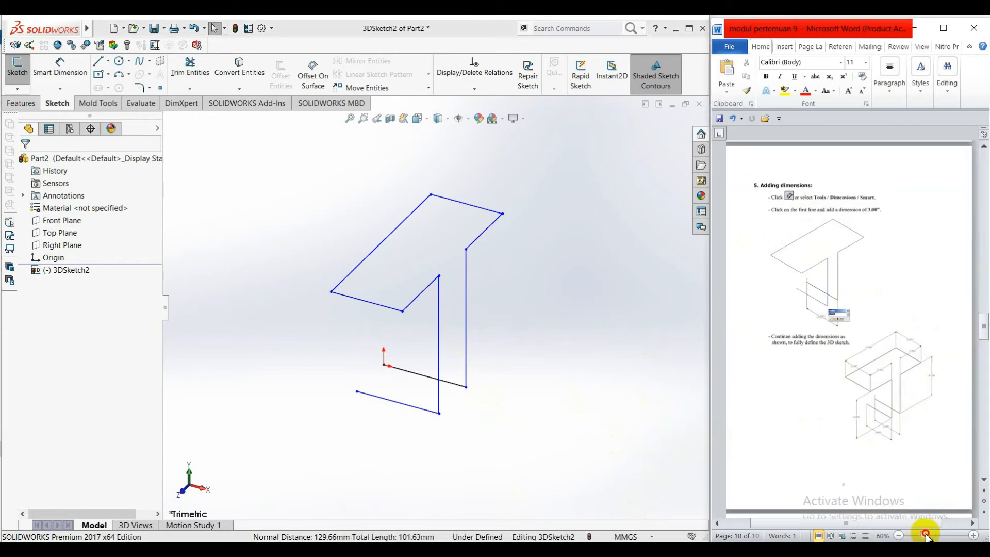
{"action": "scroll", "coordinate": [917, 443], "scroll_direction": "down", "scroll_amount": 3}
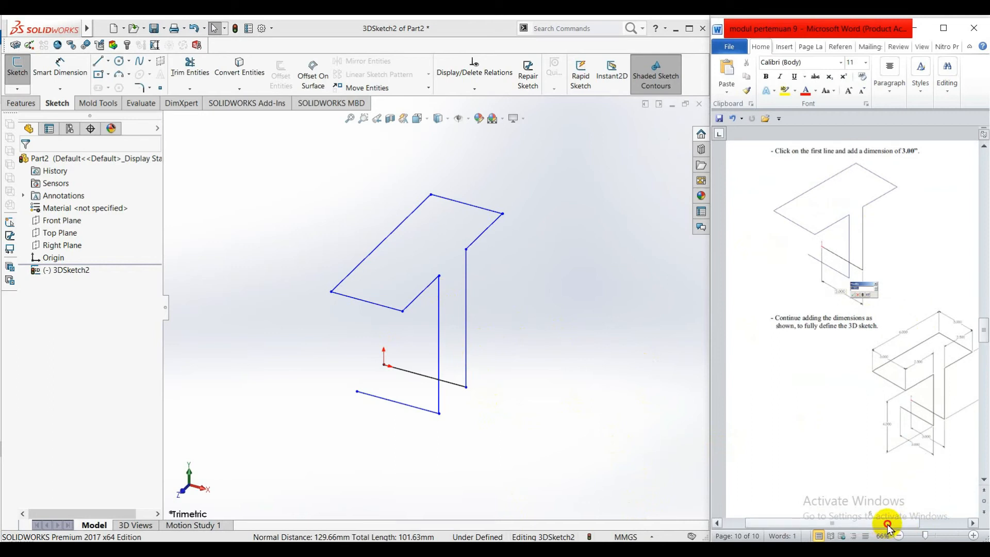
{"action": "left_click_drag", "start_coordinate": [887, 525], "coordinate": [935, 524]}
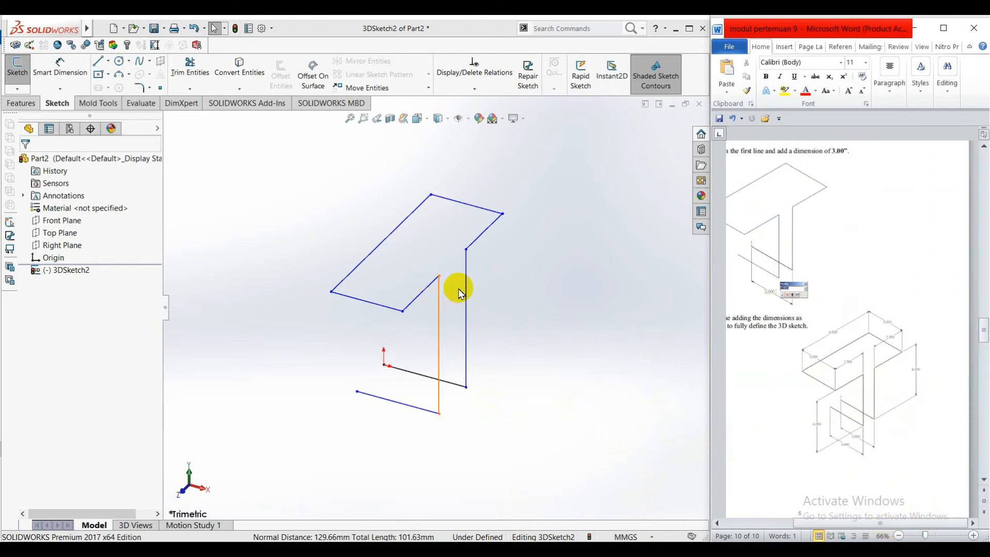
{"action": "left_click", "coordinate": [653, 537]}
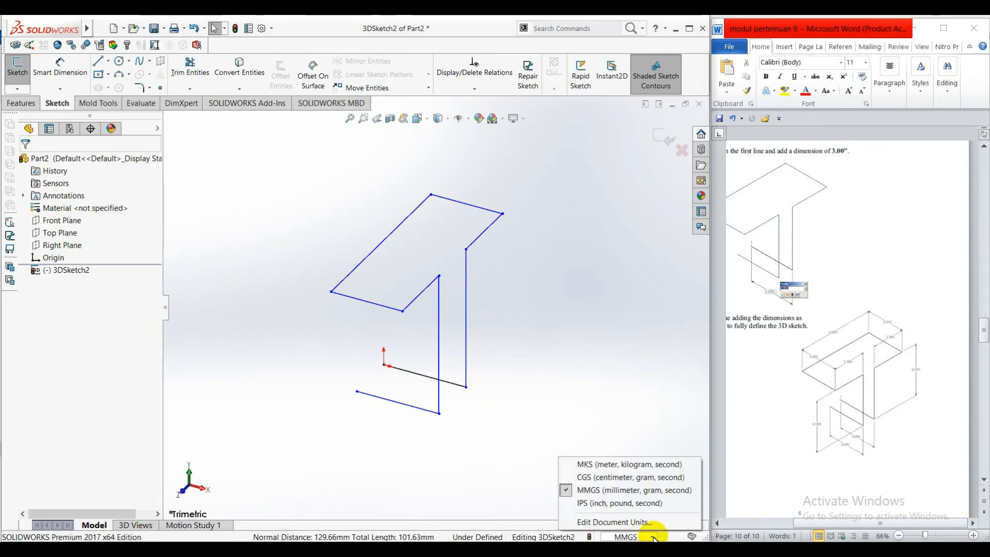
{"action": "left_click", "coordinate": [623, 503]}
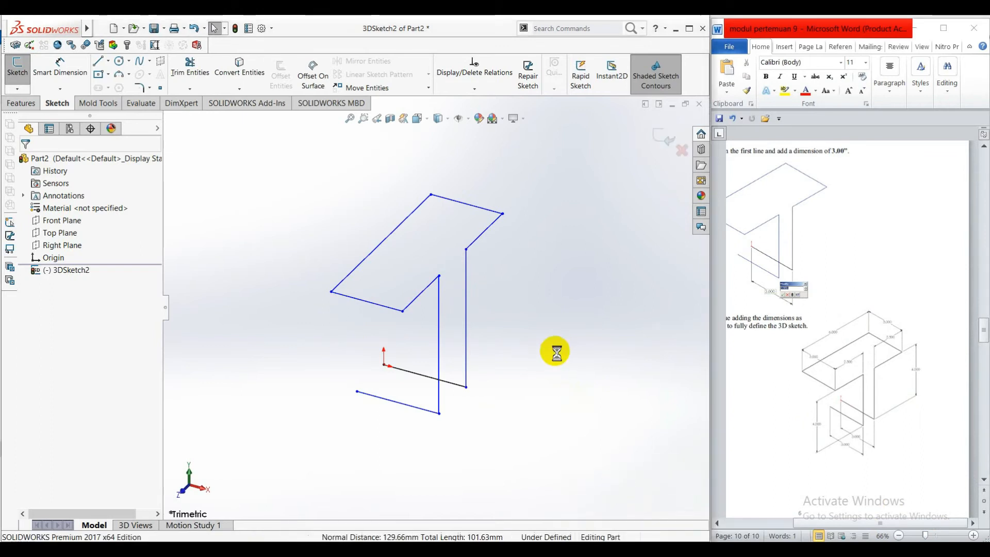
{"action": "key", "text": "ctrl+b"}
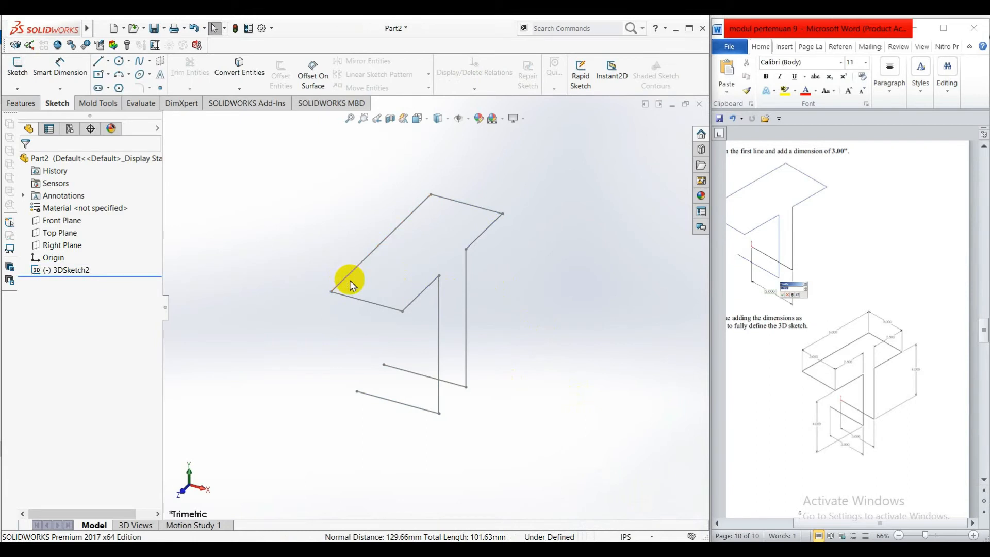
{"action": "left_click", "coordinate": [72, 270]}
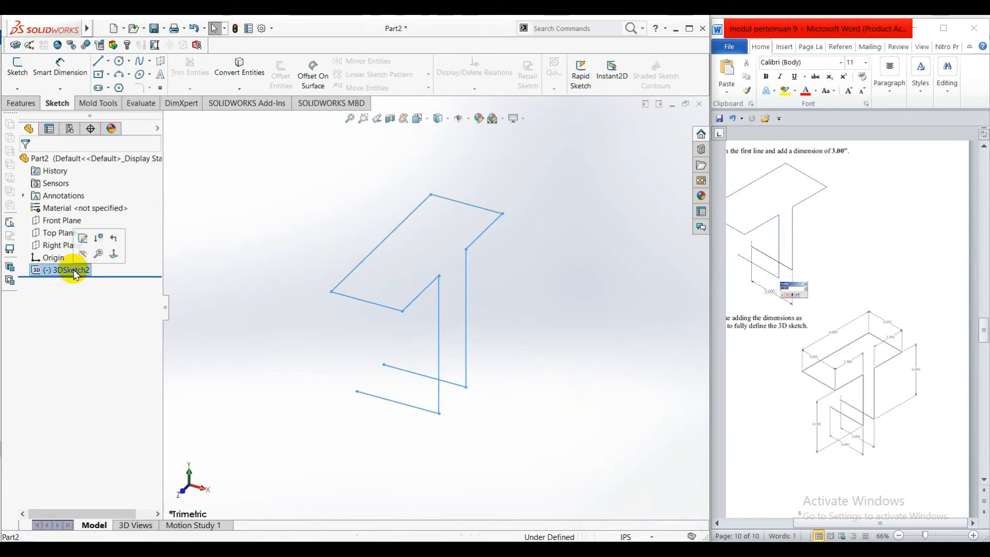
{"action": "left_click", "coordinate": [83, 240]}
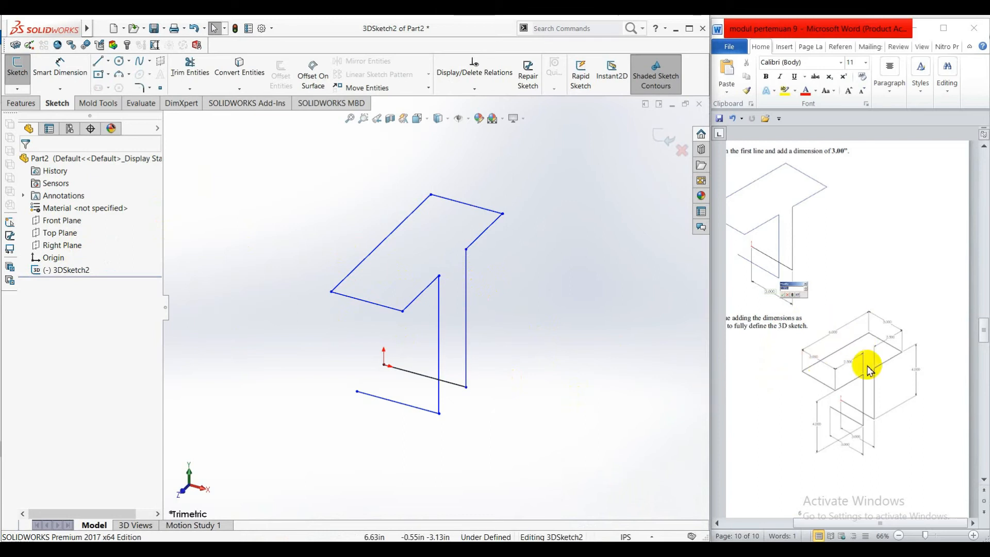
Following the module's dimensioned drawing, dimension the path's lower front X line to 3 in
{"action": "left_click", "coordinate": [931, 536]}
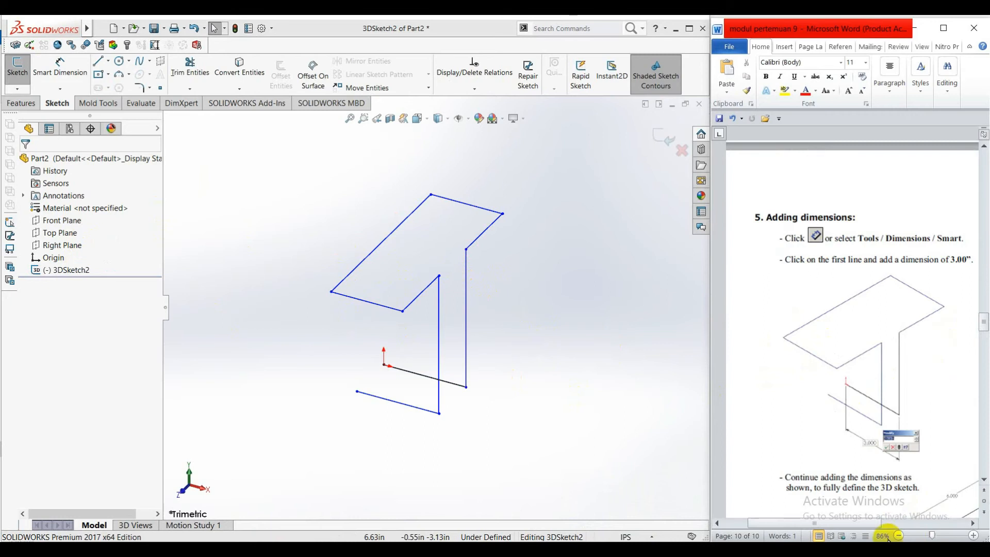
{"action": "left_click_drag", "start_coordinate": [859, 523], "coordinate": [932, 522]}
{"action": "scroll", "coordinate": [884, 404], "scroll_direction": "down", "scroll_amount": 8}
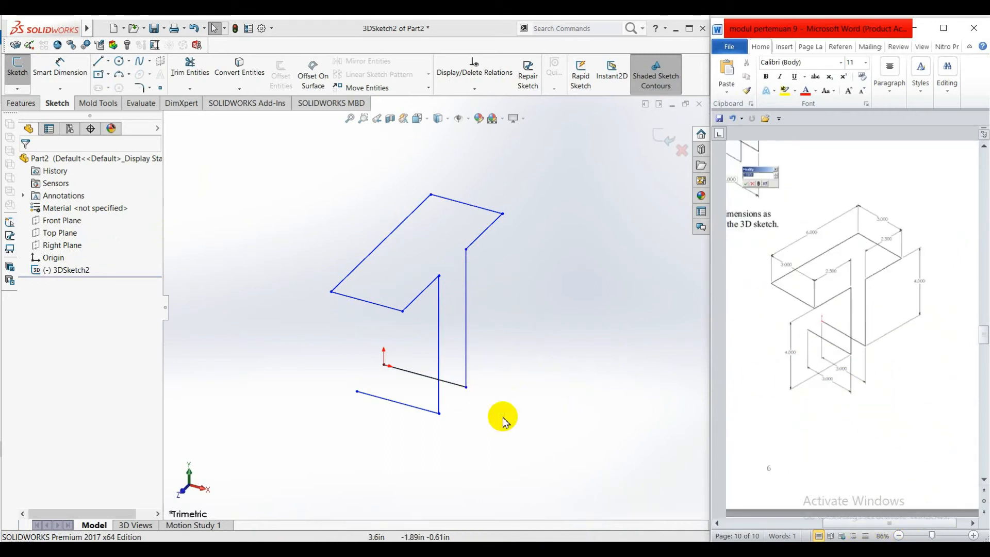
{"action": "left_click", "coordinate": [60, 66]}
{"action": "left_click", "coordinate": [400, 403]}
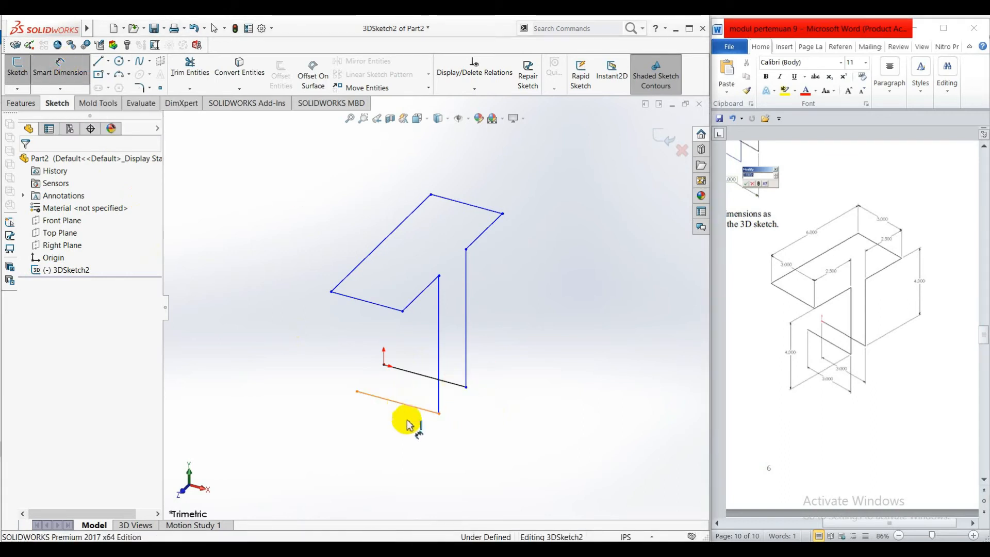
{"action": "left_click", "coordinate": [393, 437]}
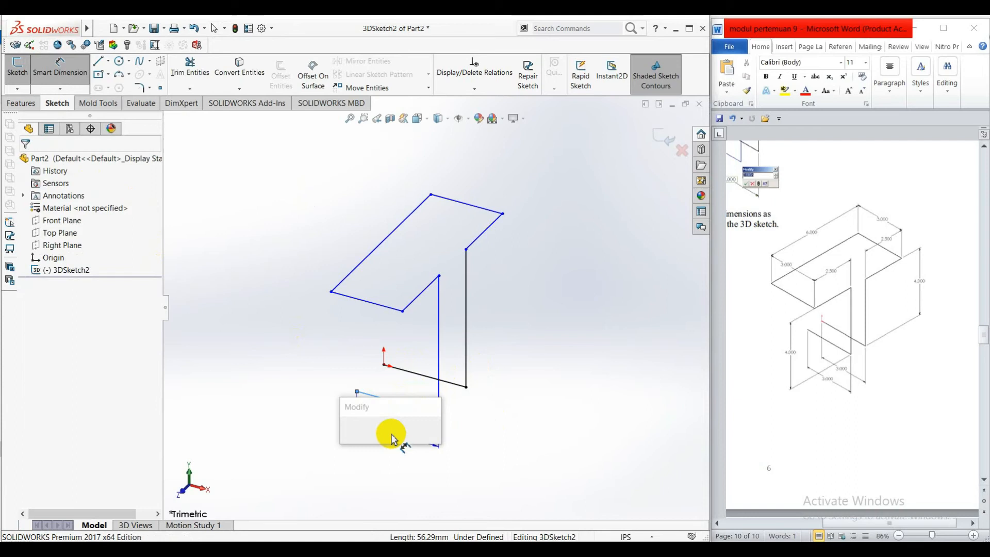
{"action": "type", "text": "3"}
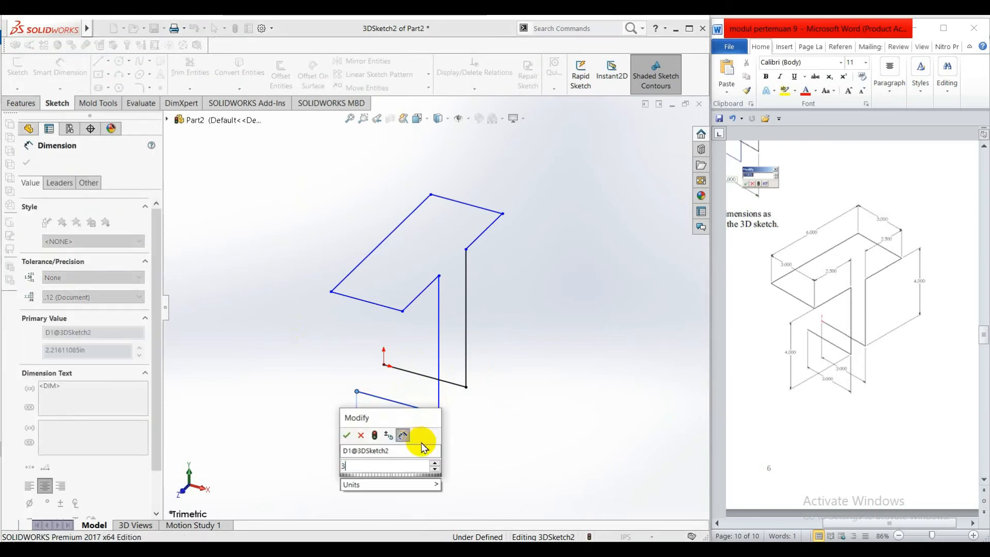
{"action": "left_click", "coordinate": [347, 436]}
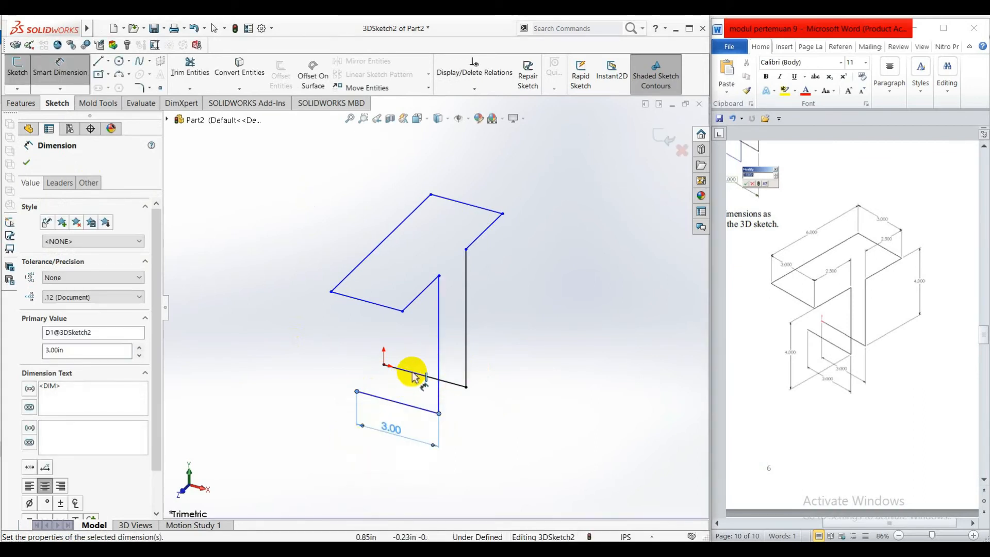
{"action": "left_click", "coordinate": [428, 381]}
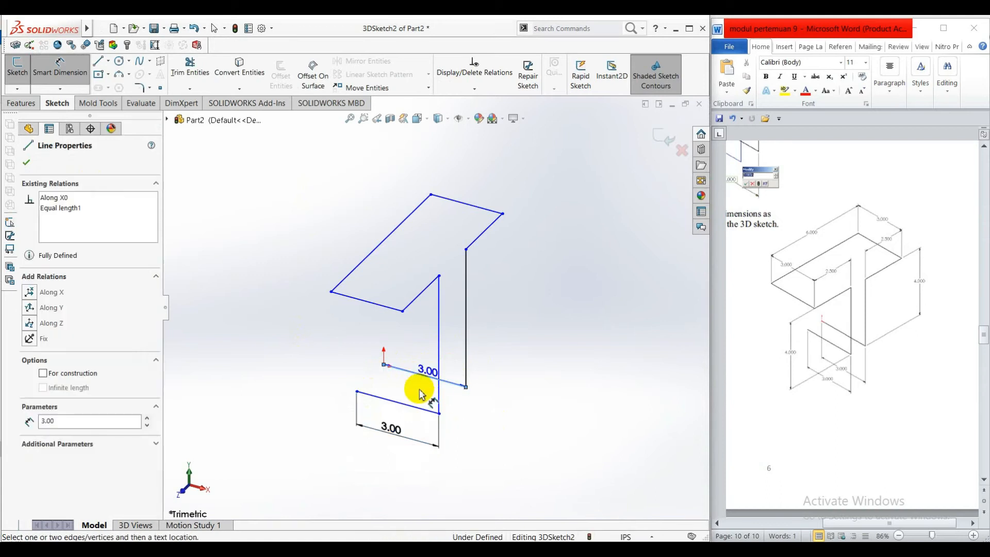
{"action": "key", "text": "Escape"}
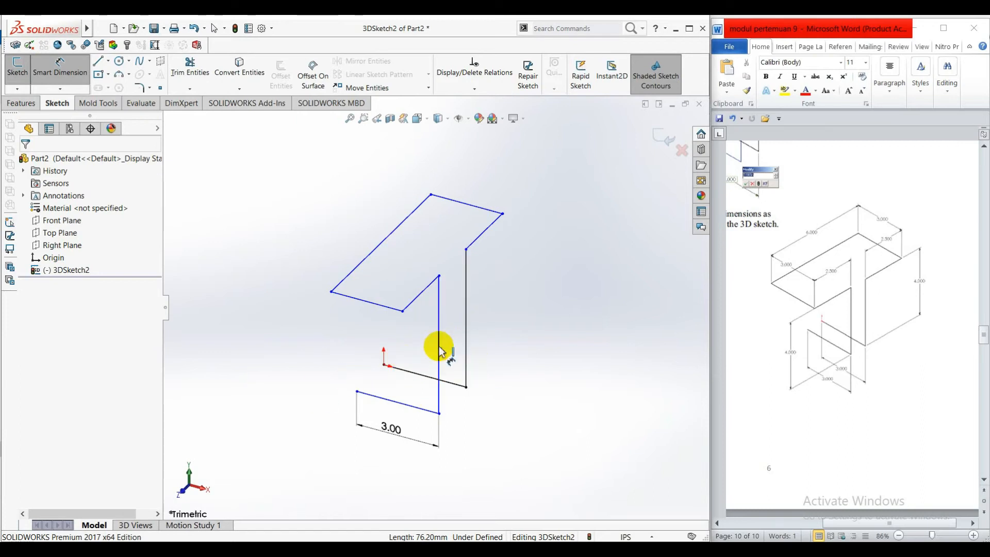
Dimension the vertical line rising from the end of the origin's X line to 4 in
{"action": "left_click", "coordinate": [466, 329]}
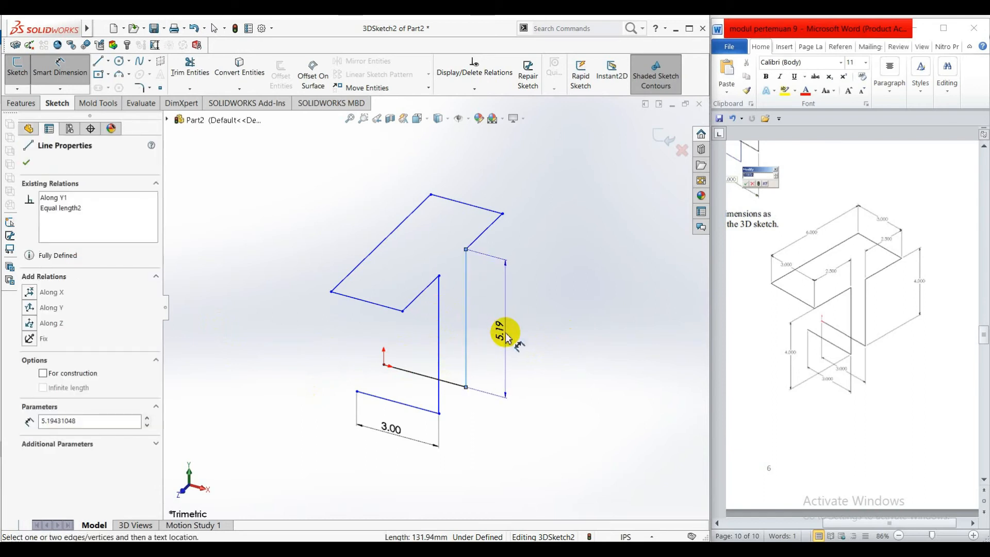
{"action": "left_click", "coordinate": [503, 330]}
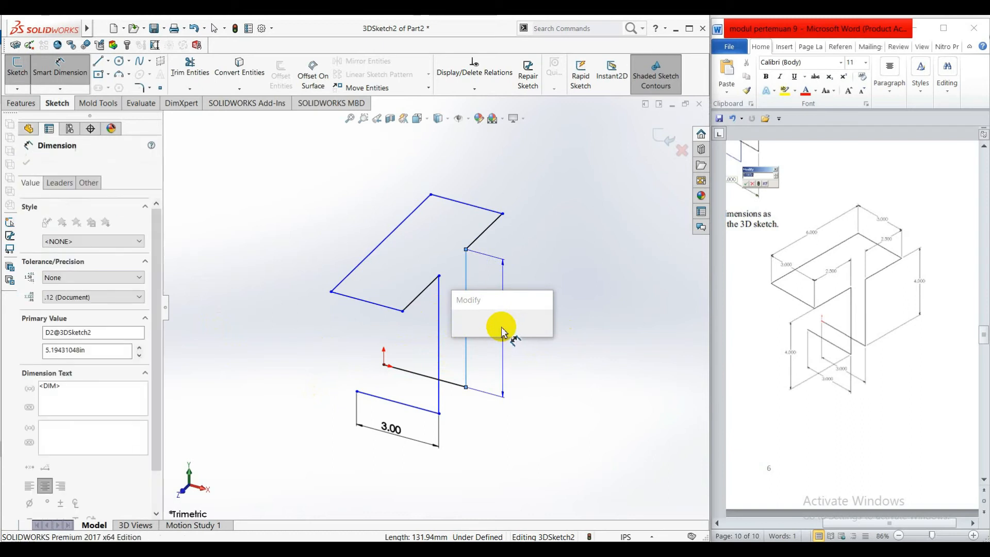
{"action": "type", "text": "4"}
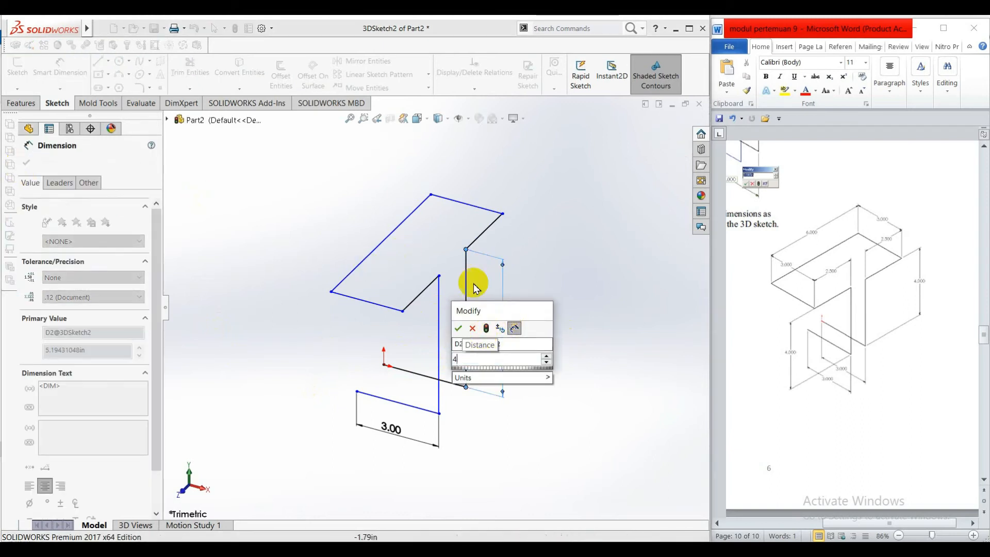
{"action": "left_click", "coordinate": [458, 330]}
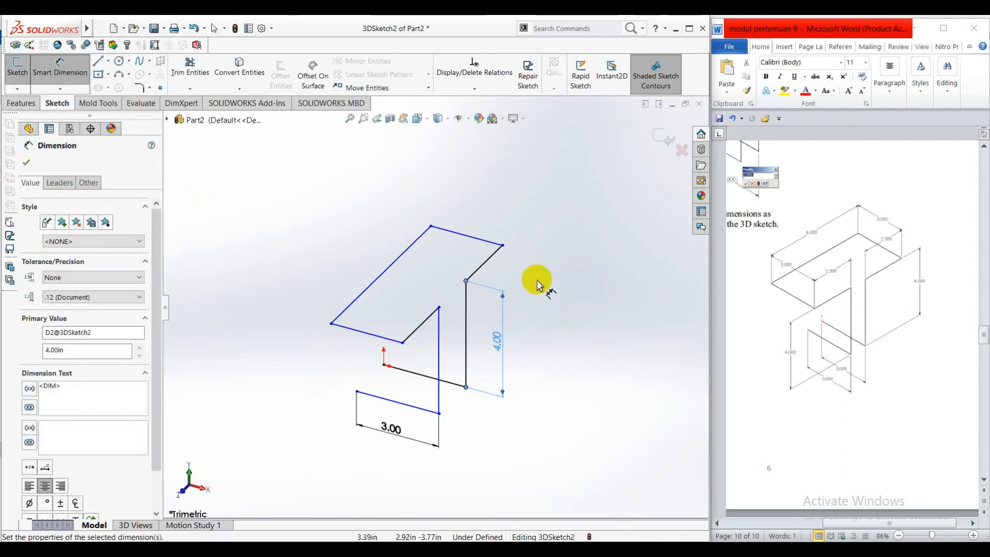
Dimension the short Z line joined to the top of the 4 in vertical line to 2.5 in
{"action": "left_click", "coordinate": [483, 264]}
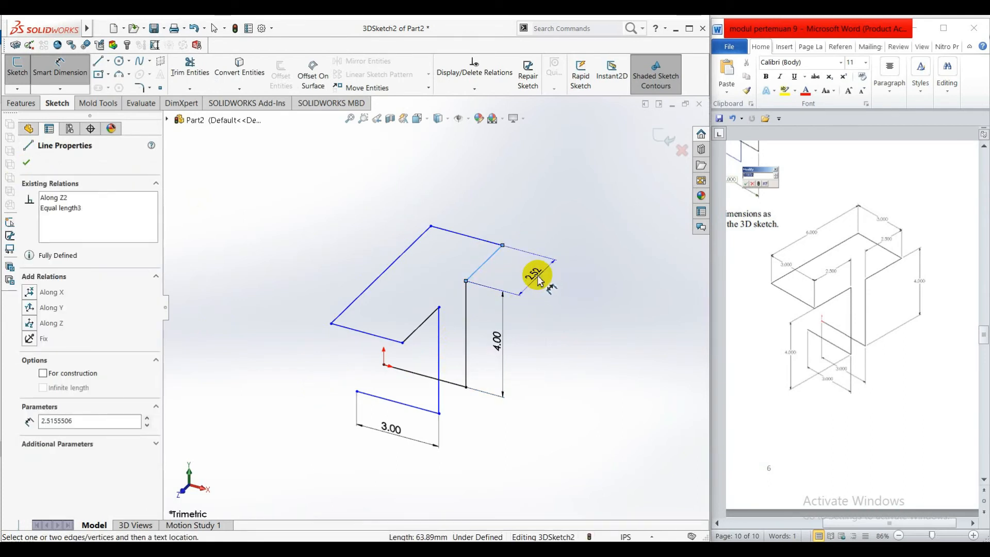
{"action": "left_click", "coordinate": [537, 279]}
{"action": "type", "text": "2."}
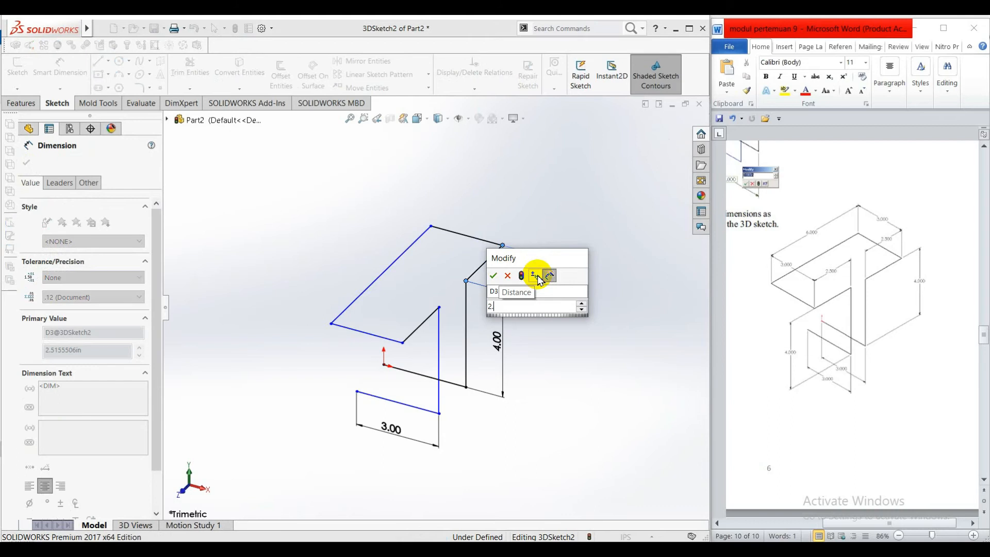
{"action": "type", "text": "5"}
{"action": "key", "text": "Return"}
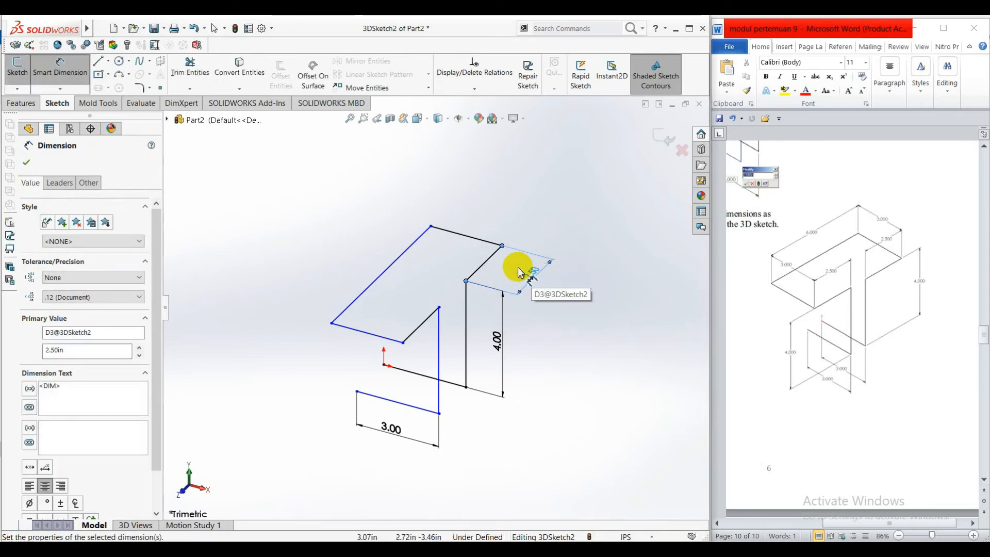
Dimension the upper frame's back X line to 3 in
{"action": "left_click", "coordinate": [478, 239]}
{"action": "left_click", "coordinate": [468, 215]}
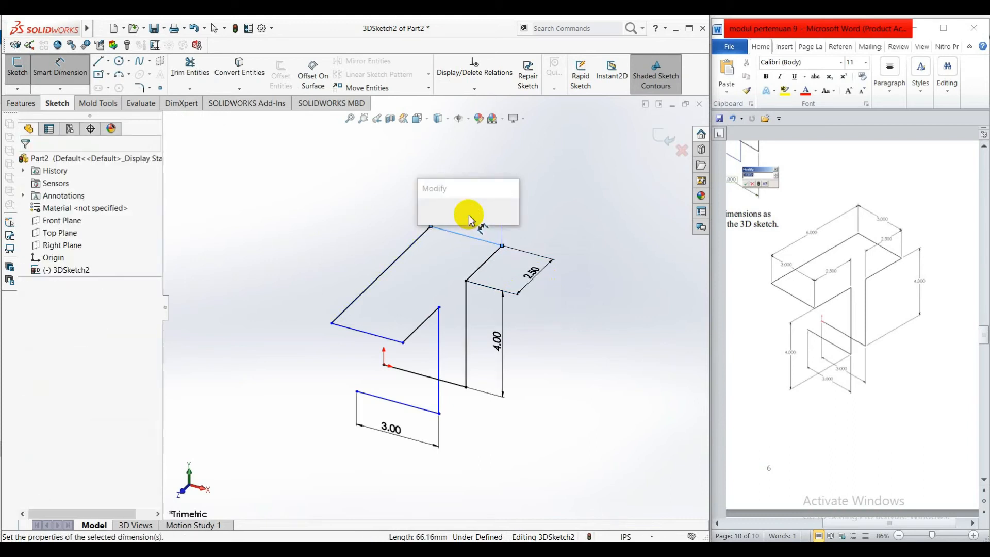
{"action": "type", "text": "3"}
{"action": "key", "text": "Return"}
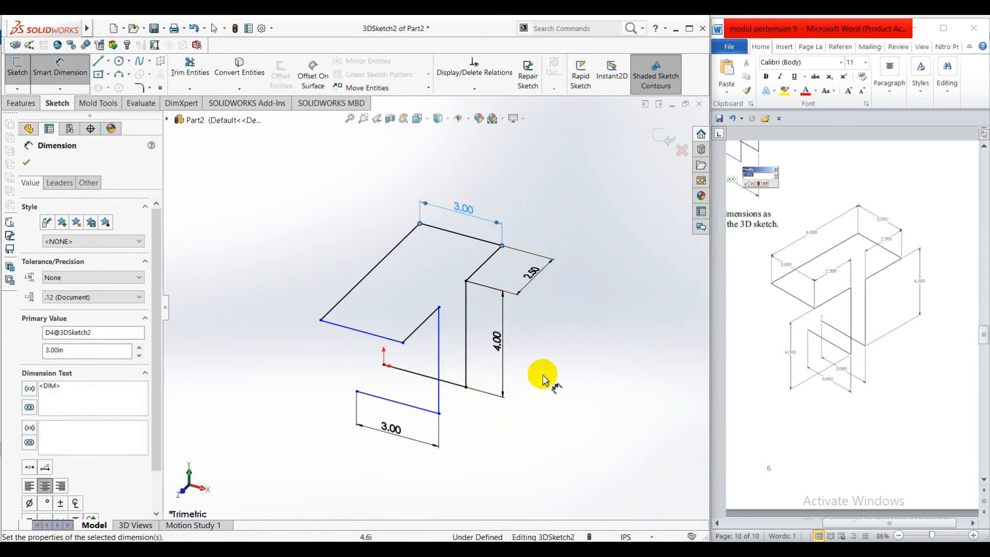
{"action": "left_click", "coordinate": [409, 326]}
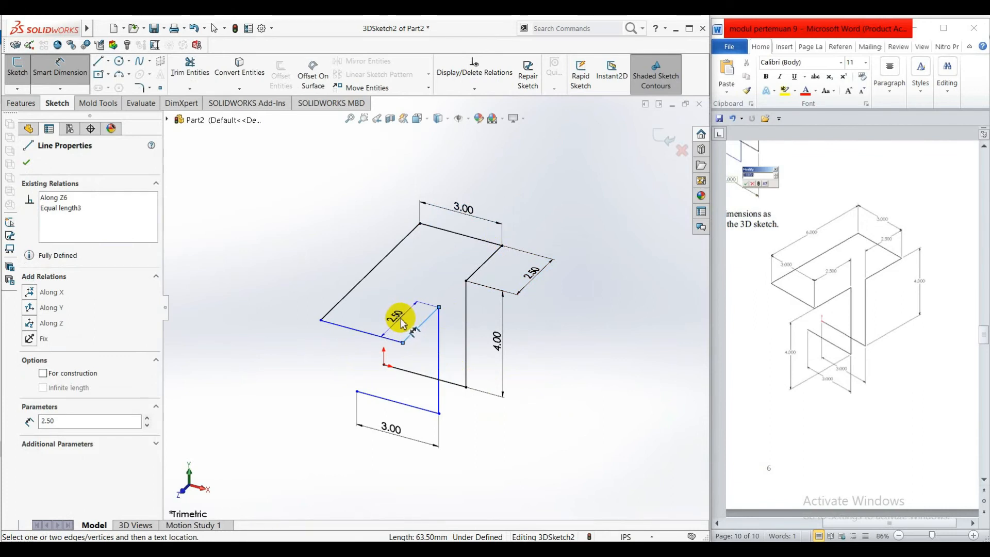
{"action": "left_click", "coordinate": [401, 320]}
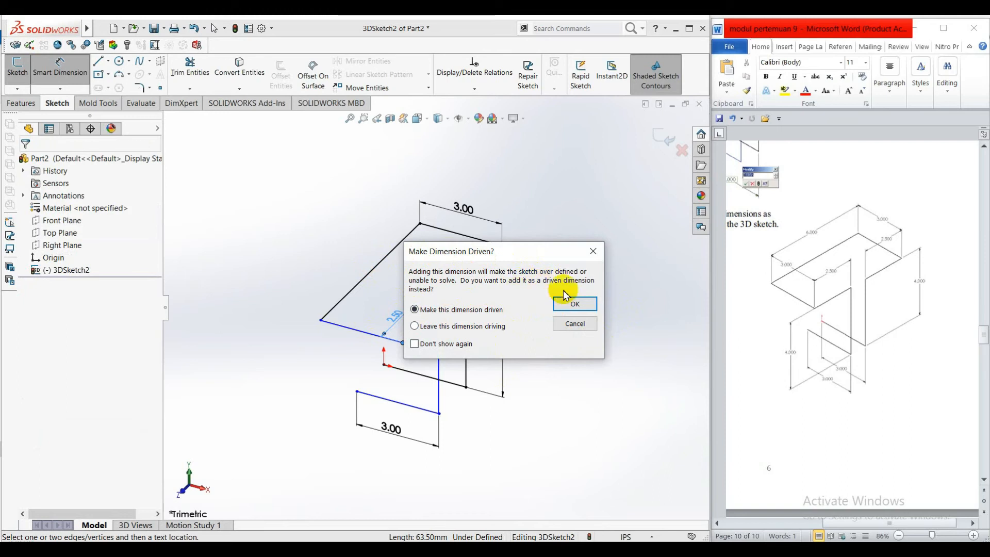
{"action": "left_click", "coordinate": [583, 326]}
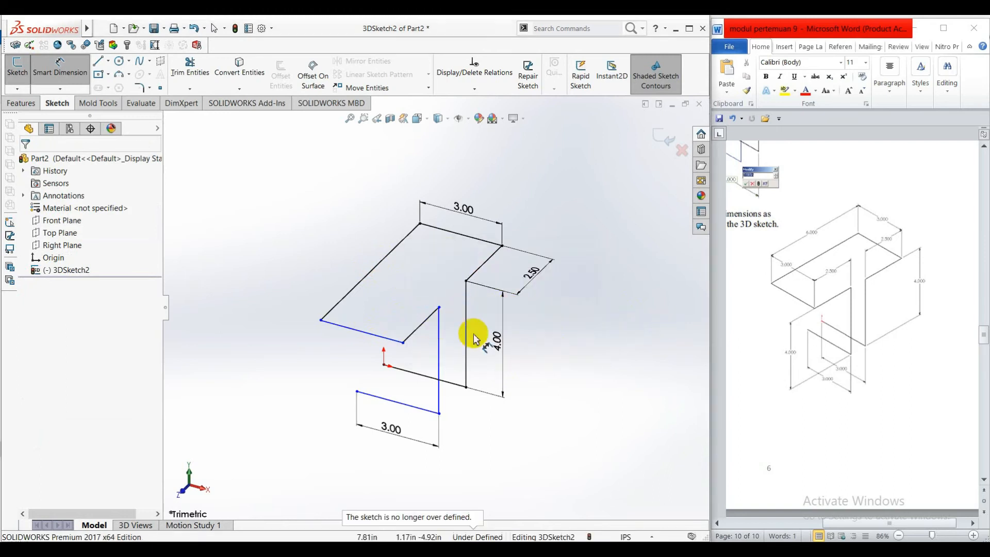
Dimension the upper frame's long Z line to 6 in and finish dimensioning
{"action": "left_click", "coordinate": [380, 263]}
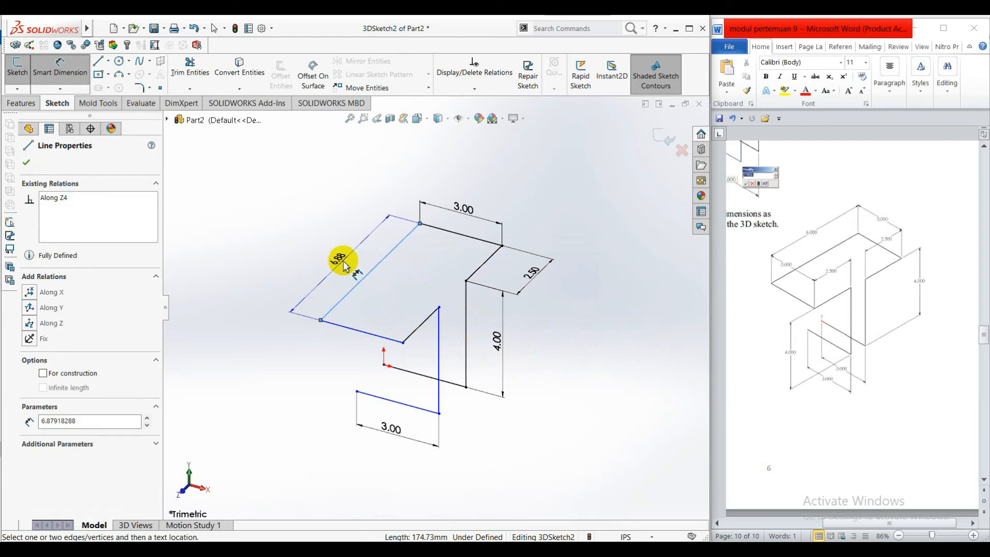
{"action": "left_click", "coordinate": [343, 264]}
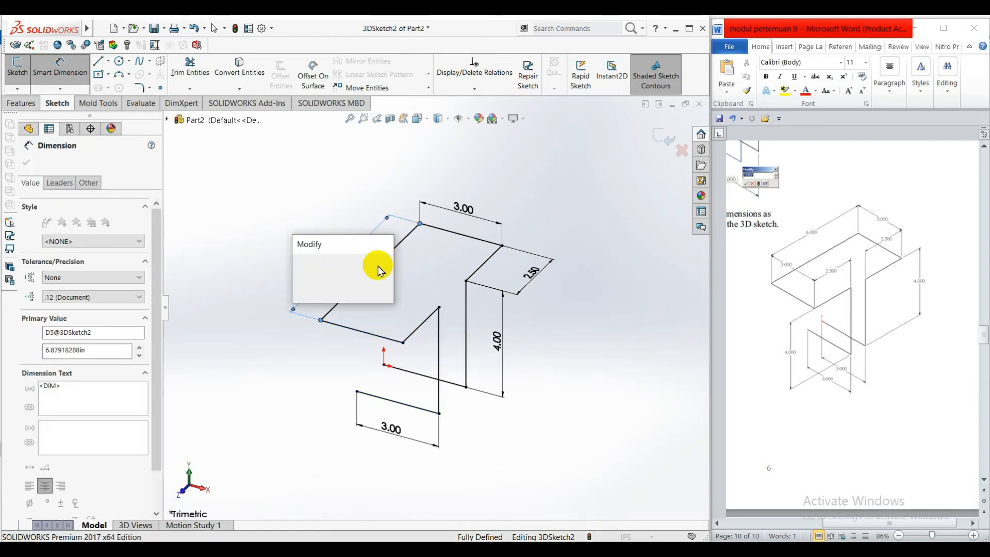
{"action": "type", "text": "6"}
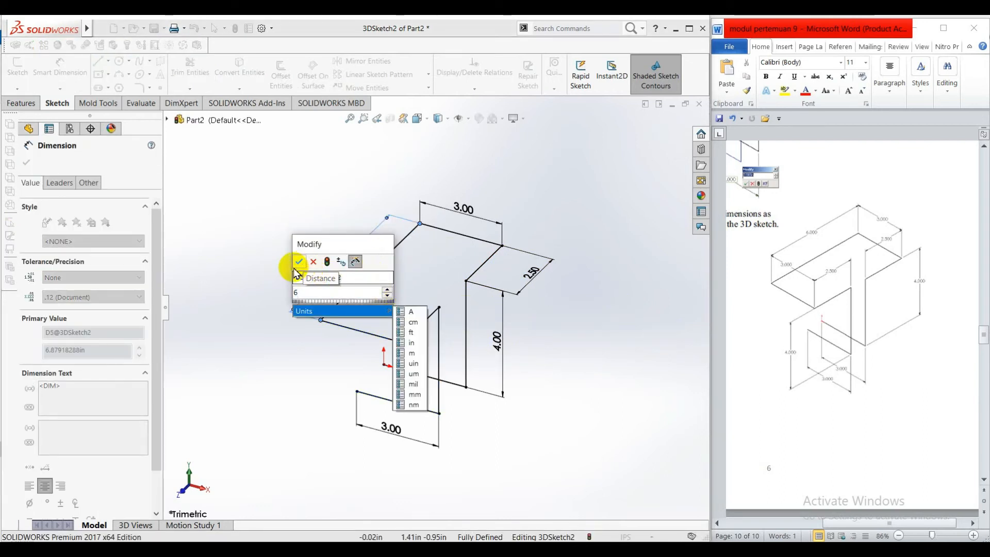
{"action": "left_click", "coordinate": [299, 261]}
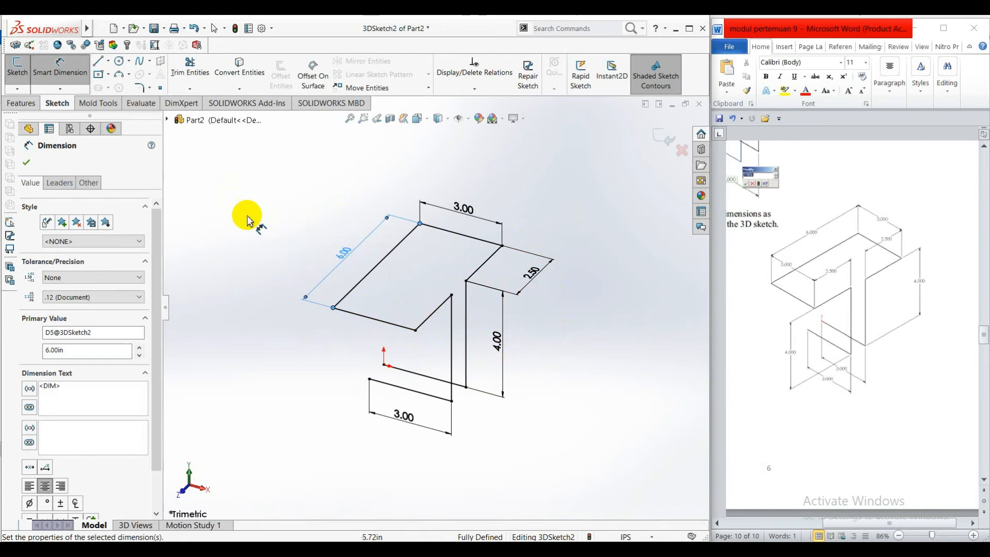
{"action": "left_click", "coordinate": [27, 162]}
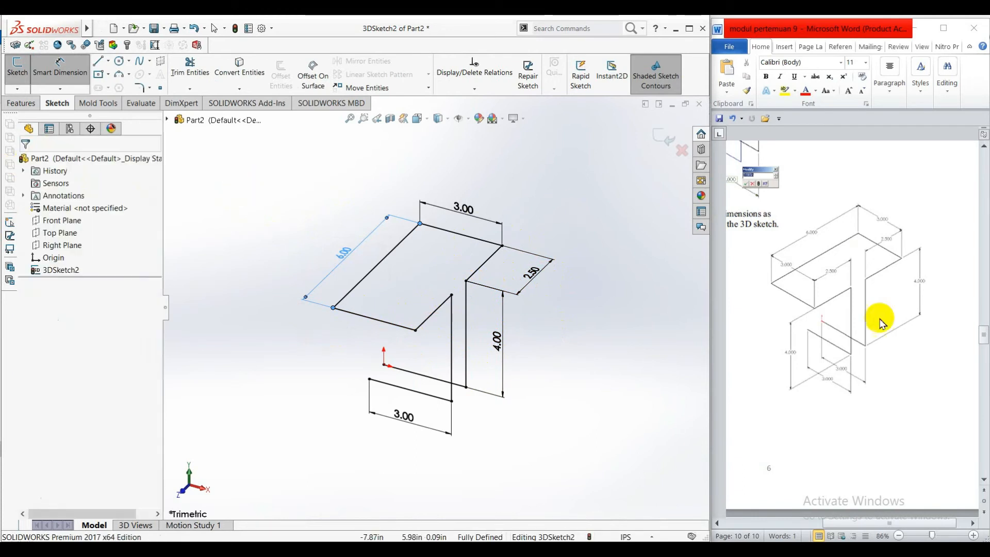
Examine the module's section on adding the sketch fillets, including its radius, options and the corners indicated in the drawing
{"action": "left_click", "coordinate": [927, 536]}
{"action": "left_click_drag", "start_coordinate": [933, 536], "coordinate": [927, 536]}
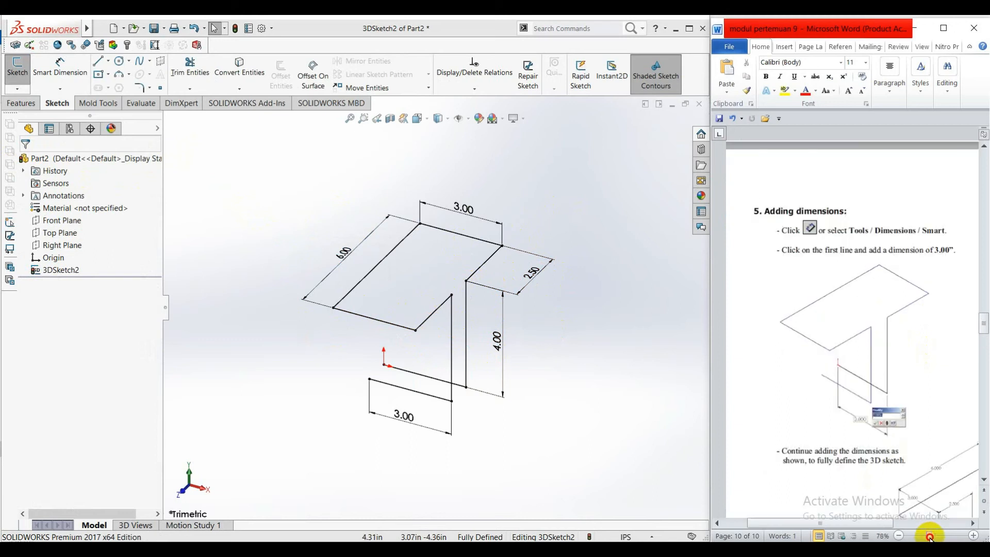
{"action": "scroll", "coordinate": [876, 361], "scroll_direction": "down", "scroll_amount": 2}
{"action": "scroll", "coordinate": [876, 363], "scroll_direction": "down", "scroll_amount": 5}
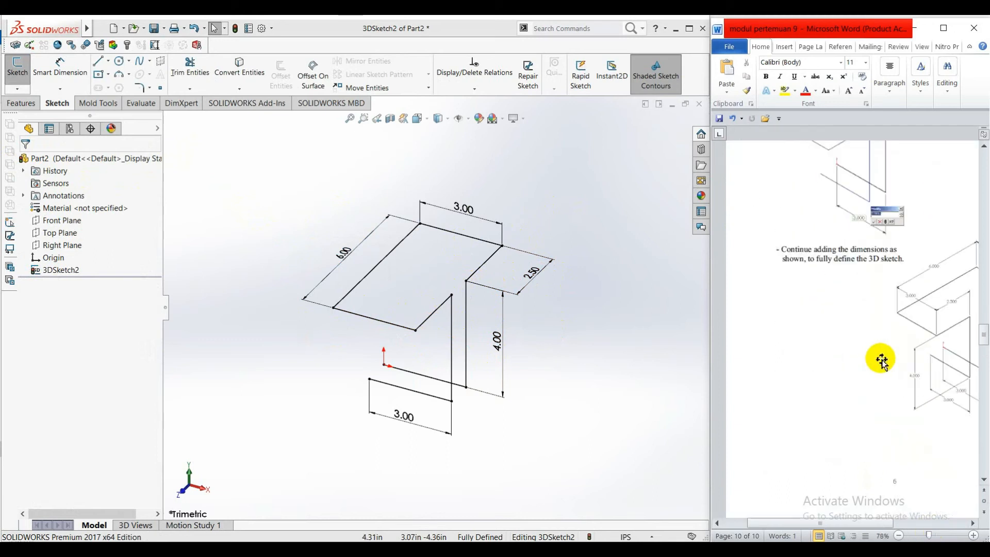
{"action": "scroll", "coordinate": [881, 394], "scroll_direction": "down", "scroll_amount": 9}
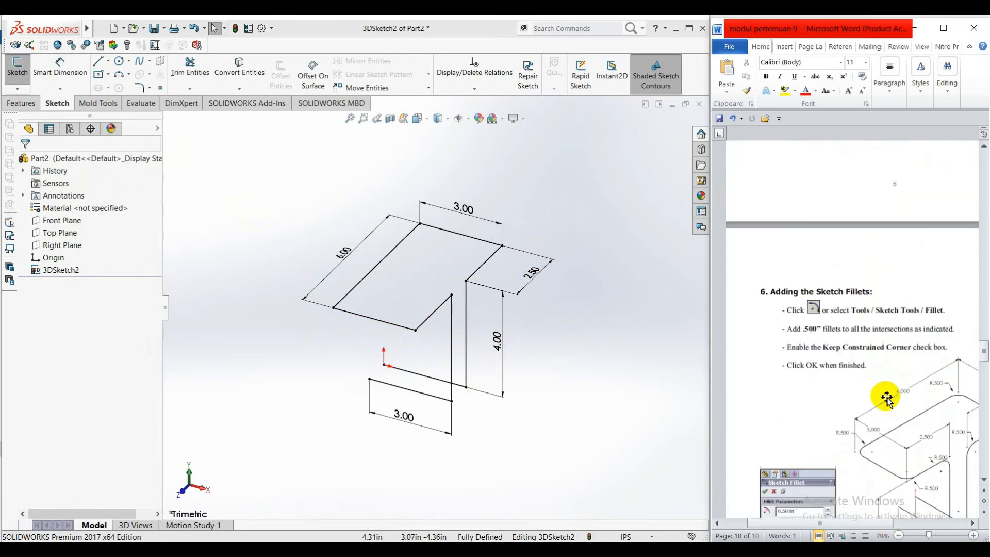
{"action": "scroll", "coordinate": [900, 381], "scroll_direction": "down", "scroll_amount": 2}
{"action": "left_click_drag", "start_coordinate": [870, 526], "coordinate": [907, 523]}
{"action": "scroll", "coordinate": [936, 325], "scroll_direction": "down", "scroll_amount": 1}
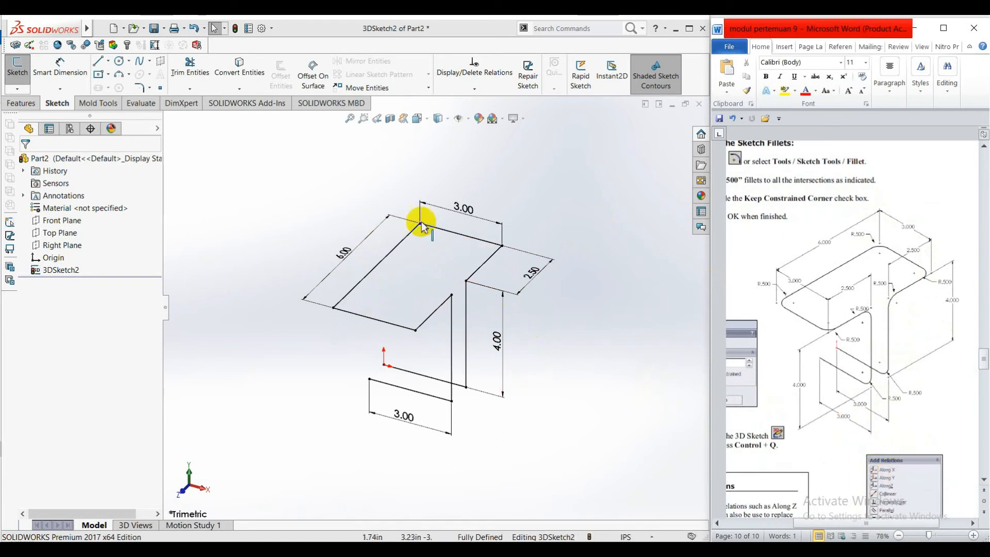
Start a sketch fillet with a 0.50 in radius and round the two lower corners where the bottom X lines meet the vertical lines
{"action": "left_click", "coordinate": [149, 94]}
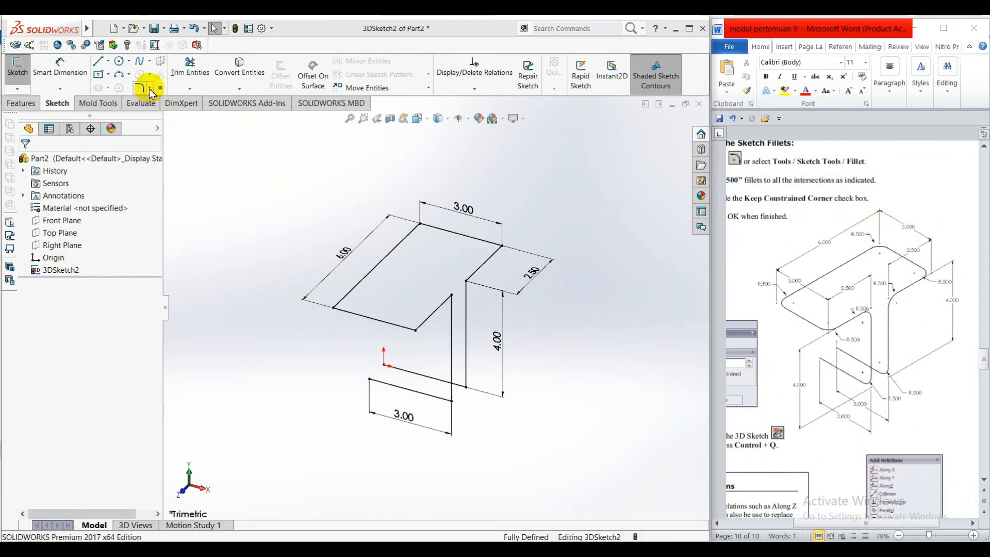
{"action": "left_click", "coordinate": [150, 89]}
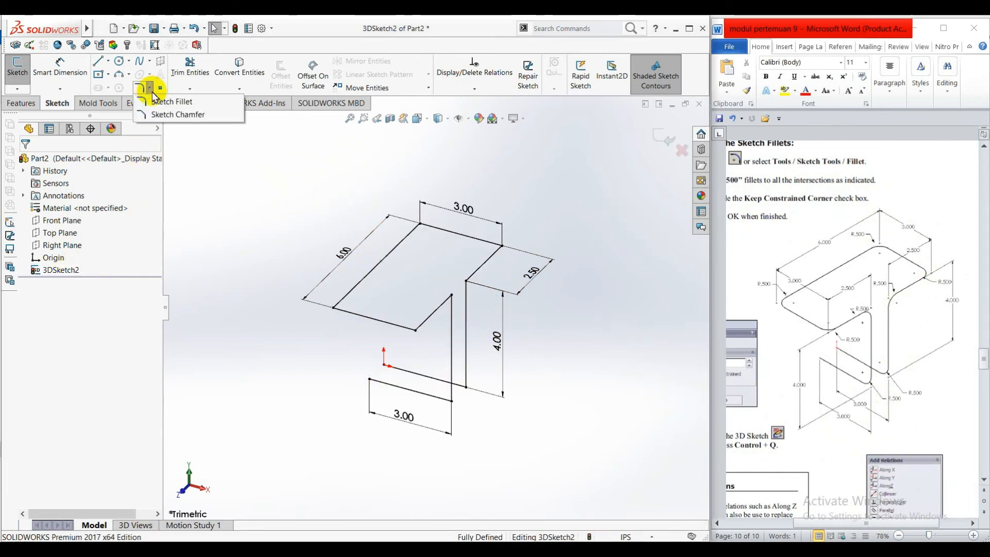
{"action": "left_click", "coordinate": [157, 100]}
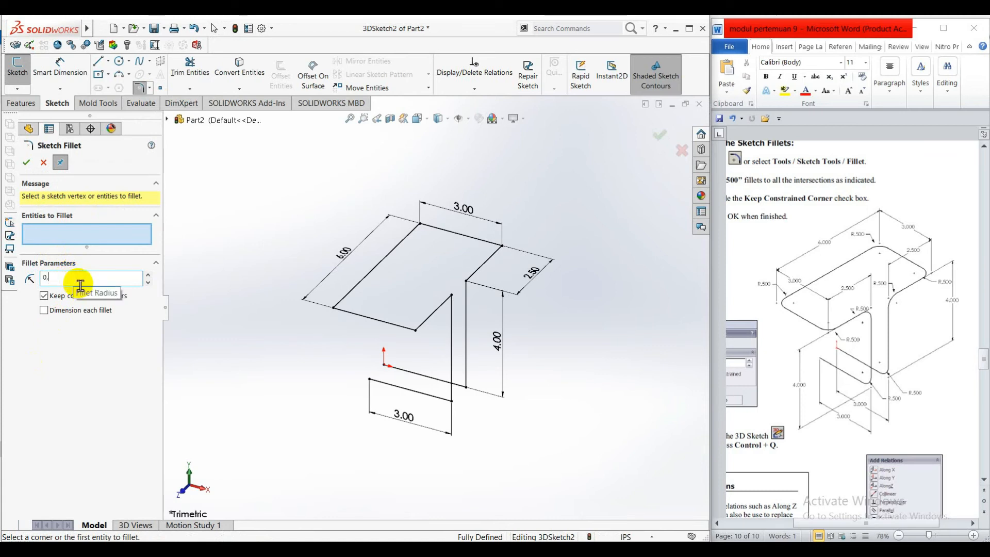
{"action": "left_click", "coordinate": [429, 395]}
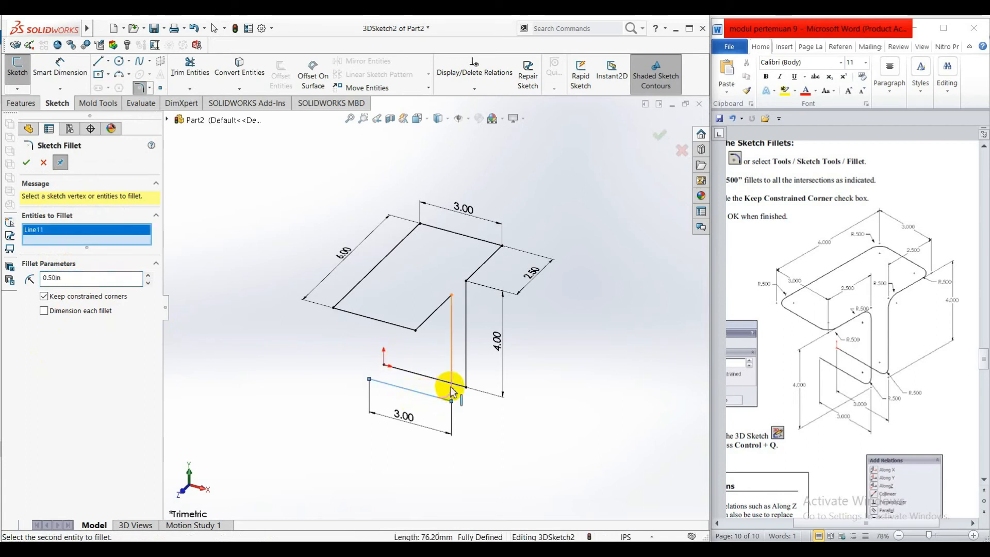
{"action": "left_click", "coordinate": [451, 391]}
{"action": "left_click", "coordinate": [526, 300]}
{"action": "left_click", "coordinate": [459, 387]}
{"action": "left_click", "coordinate": [464, 381]}
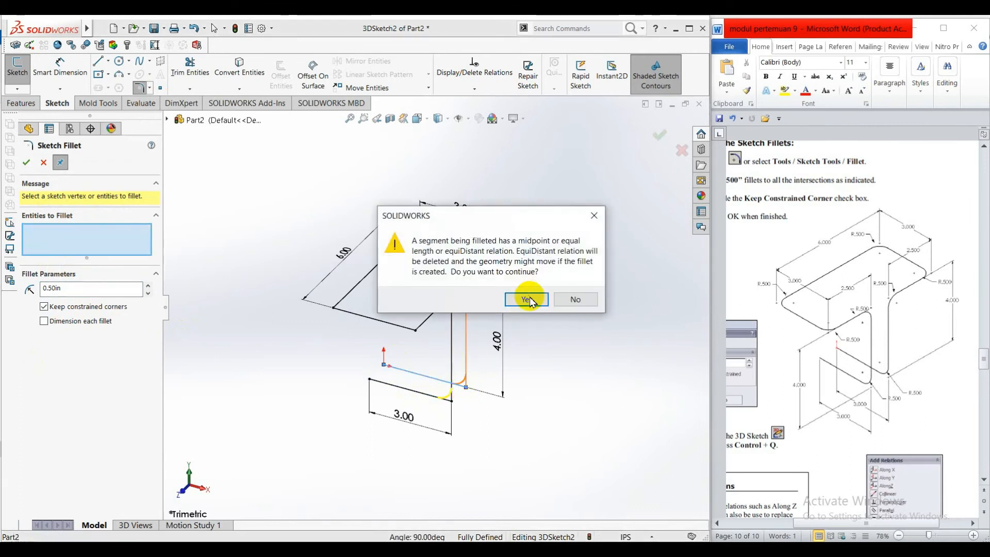
{"action": "left_click", "coordinate": [526, 299]}
Add 0.50 in fillets at the upper ends of both vertical lines, where they meet the short Z lines
{"action": "left_click", "coordinate": [451, 312]}
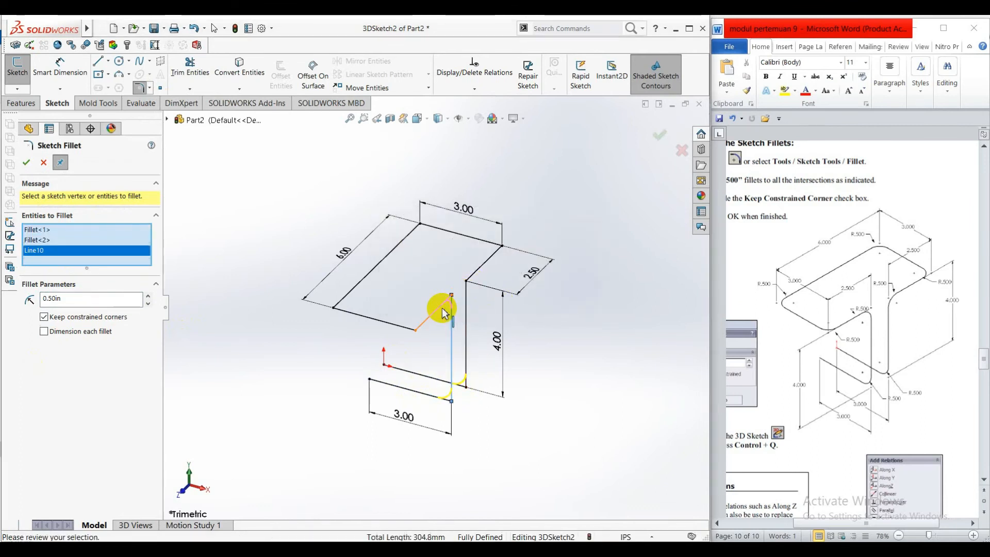
{"action": "left_click", "coordinate": [457, 294]}
{"action": "left_click", "coordinate": [523, 298]}
{"action": "left_click", "coordinate": [467, 302]}
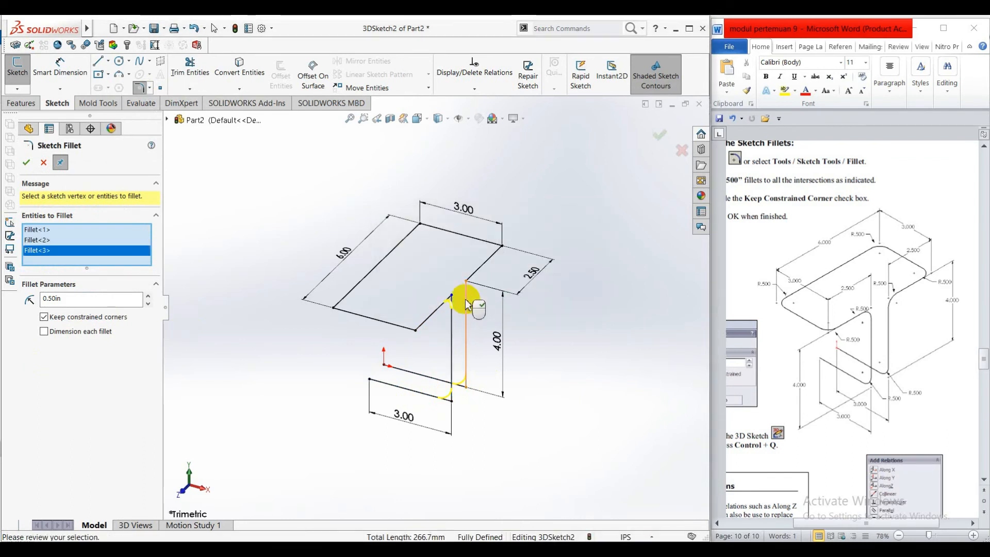
{"action": "left_click", "coordinate": [470, 276]}
{"action": "left_click", "coordinate": [523, 299]}
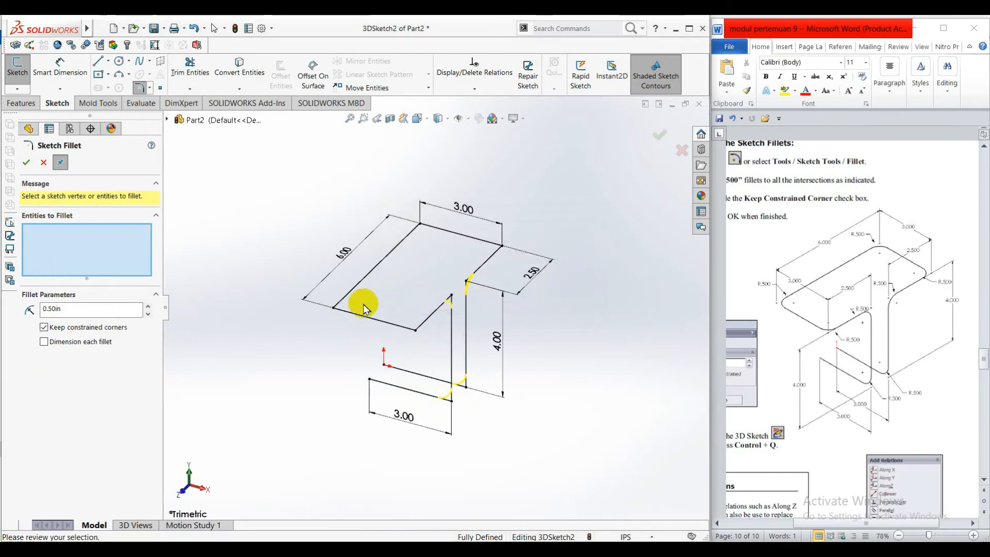
Add 0.50 in fillets where the upper frame's front and back X lines meet the short Z lines
{"action": "left_click", "coordinate": [405, 327]}
{"action": "left_click", "coordinate": [435, 323]}
{"action": "left_click", "coordinate": [521, 299]}
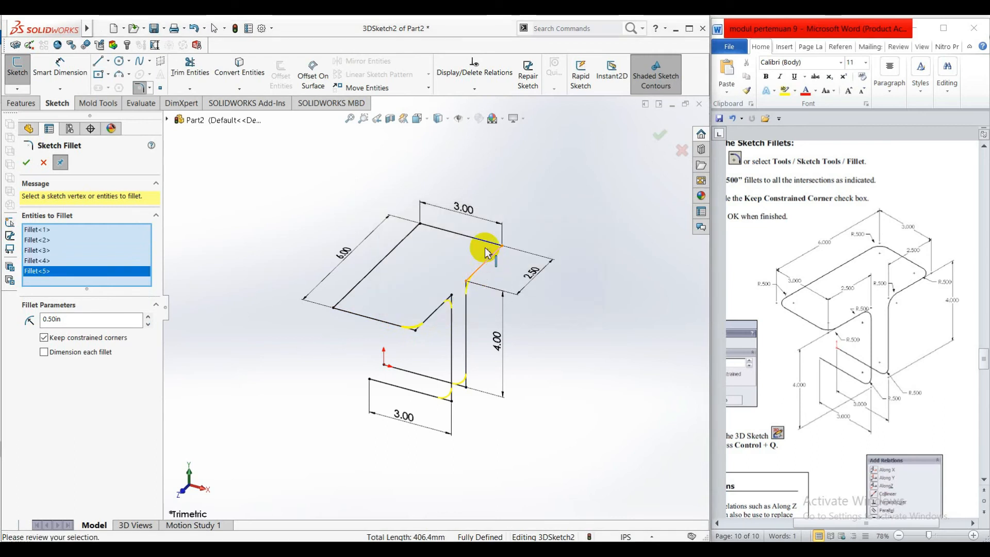
{"action": "left_click", "coordinate": [485, 253]}
{"action": "left_click", "coordinate": [483, 240]}
{"action": "left_click", "coordinate": [529, 297]}
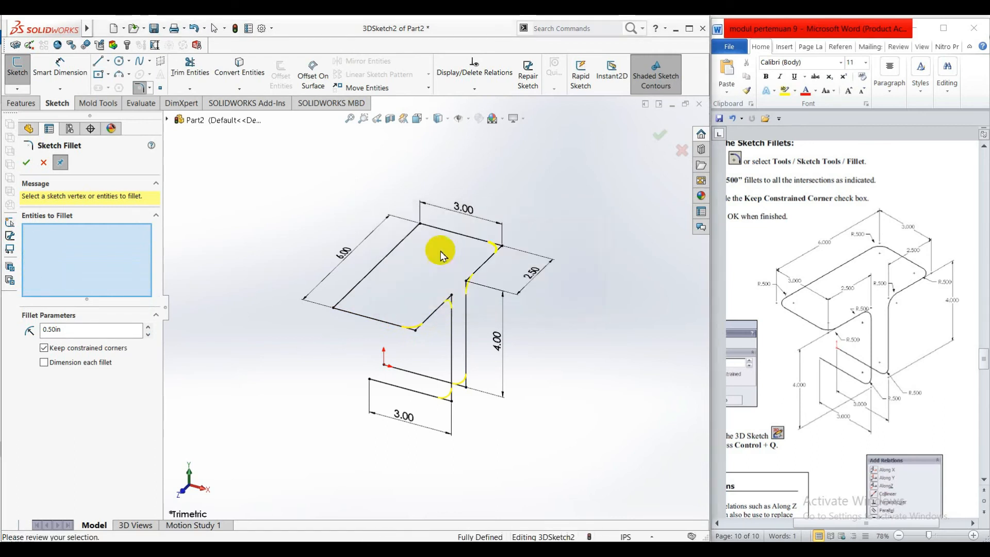
Add 0.50 in fillets at both ends of the upper frame's 6 in line and apply all the sketch fillets
{"action": "left_click", "coordinate": [453, 233]}
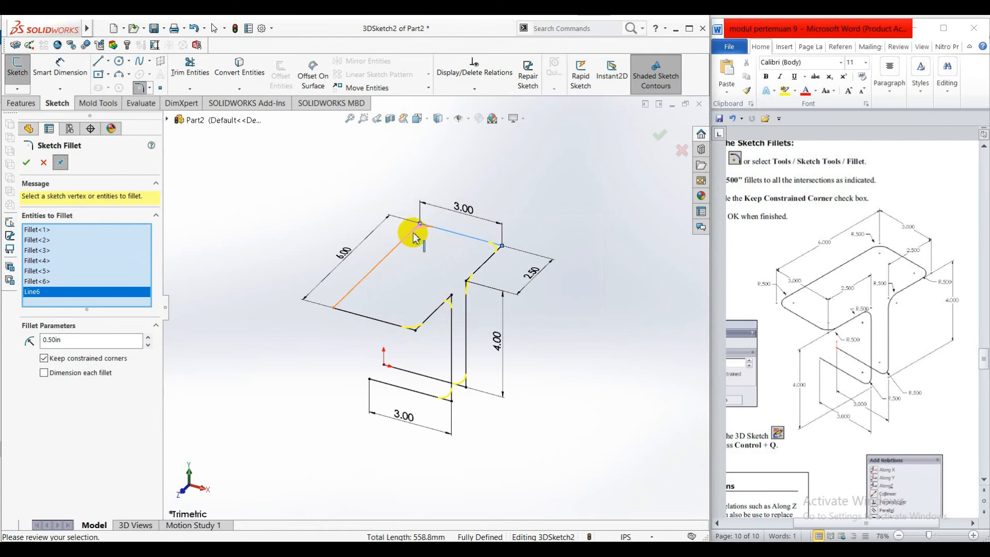
{"action": "left_click", "coordinate": [414, 238]}
{"action": "left_click", "coordinate": [522, 297]}
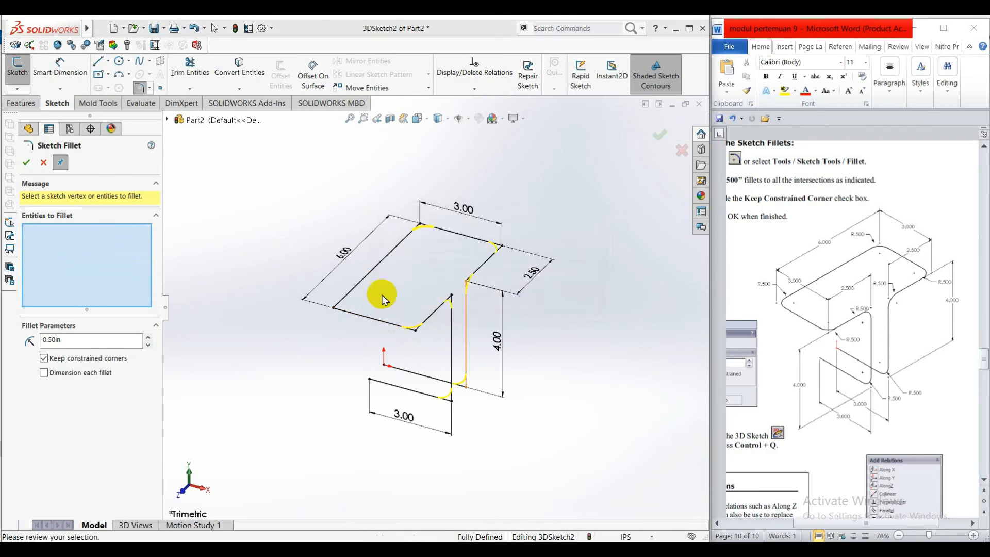
{"action": "left_click", "coordinate": [345, 308]}
{"action": "left_click", "coordinate": [348, 313]}
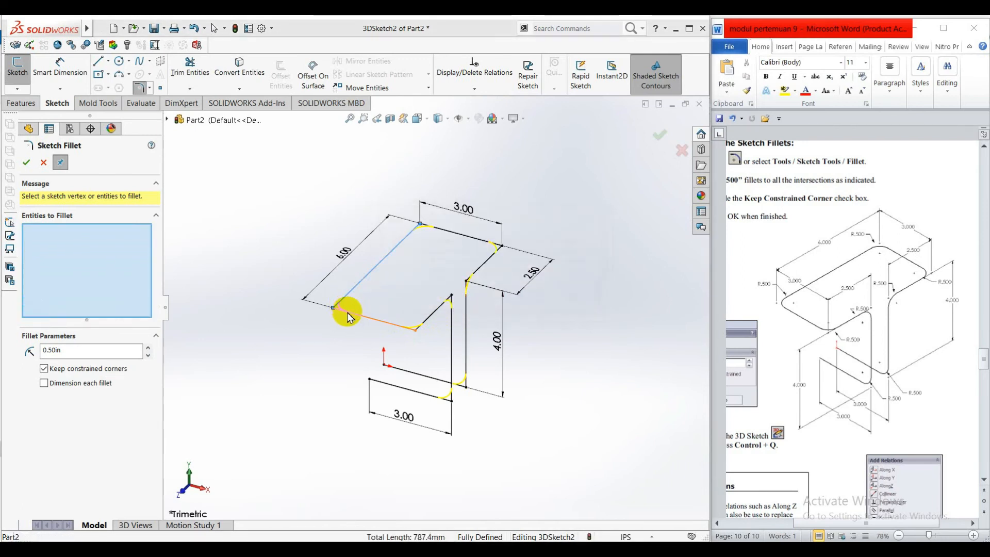
{"action": "left_click", "coordinate": [521, 297]}
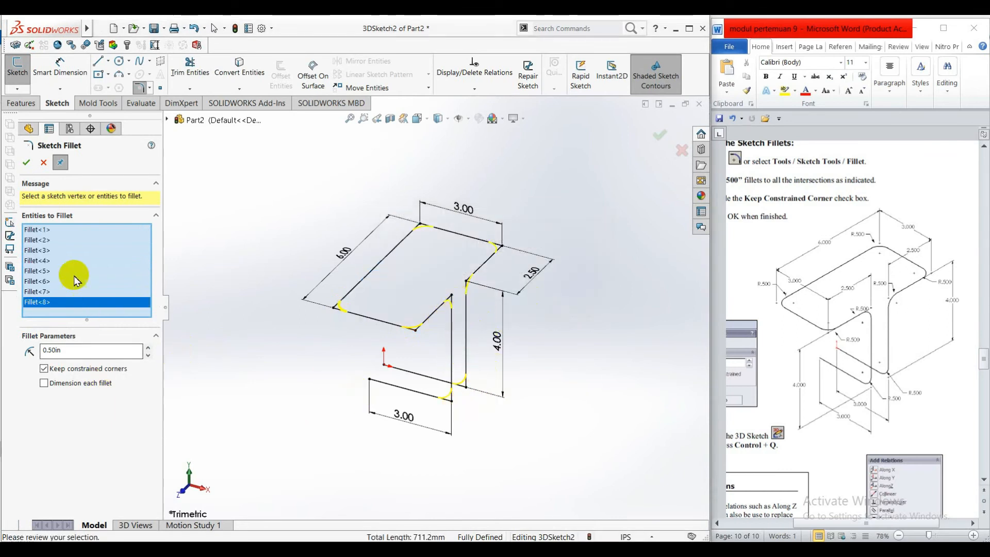
{"action": "left_click", "coordinate": [33, 166]}
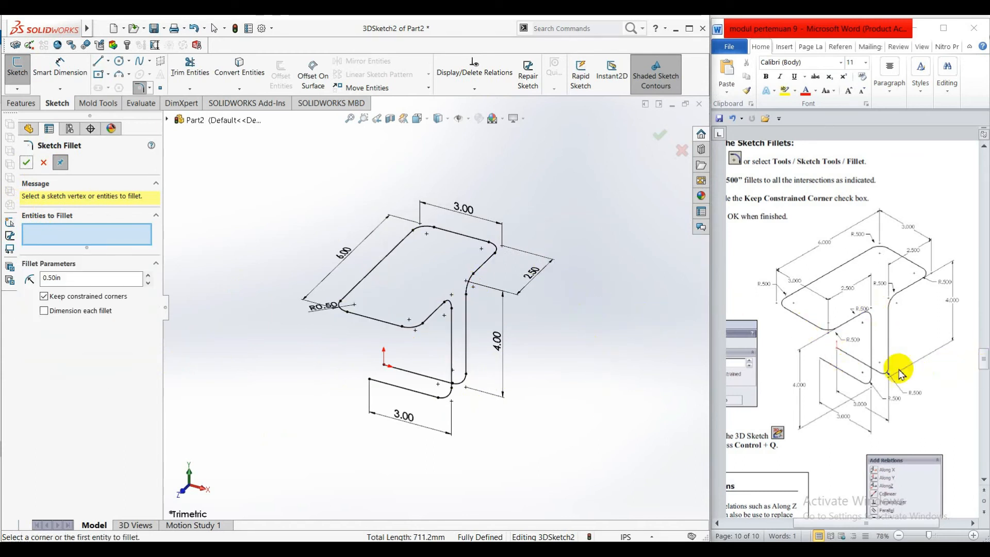
Read the module's section on sketching the sweep profile and close the Sketch Fillet command
{"action": "scroll", "coordinate": [899, 374], "scroll_direction": "down", "scroll_amount": 15}
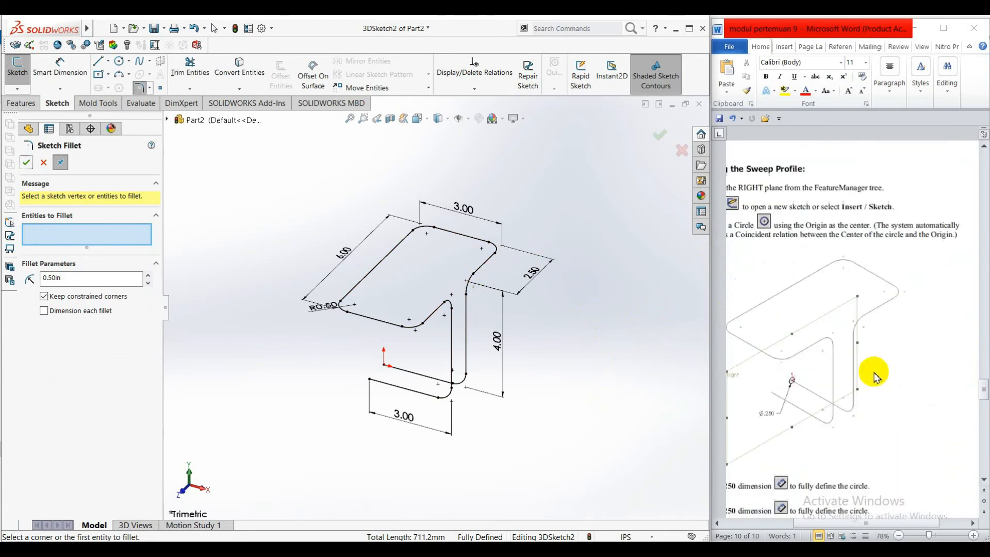
{"action": "scroll", "coordinate": [874, 378], "scroll_direction": "down", "scroll_amount": 1}
{"action": "scroll", "coordinate": [879, 413], "scroll_direction": "down", "scroll_amount": 1}
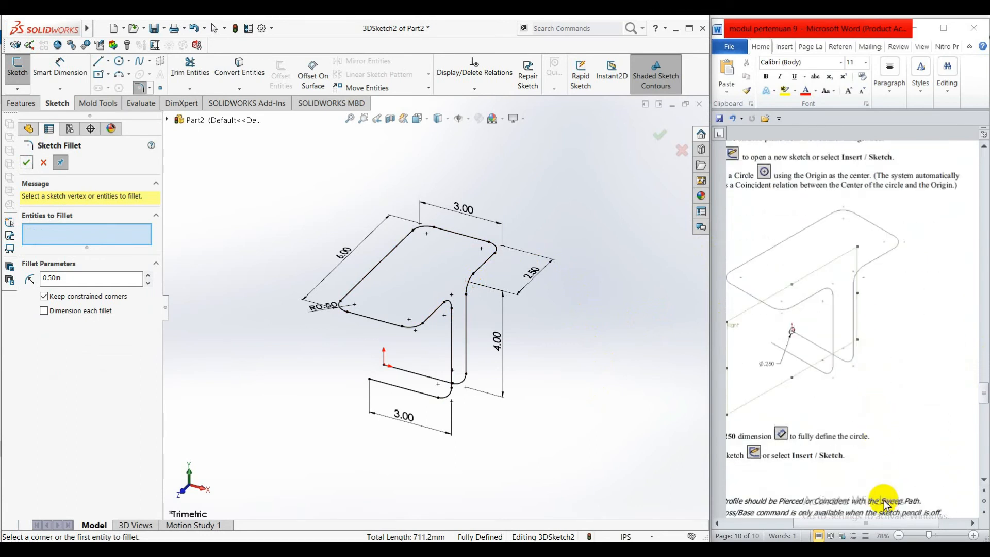
{"action": "left_click_drag", "start_coordinate": [875, 526], "coordinate": [846, 526]}
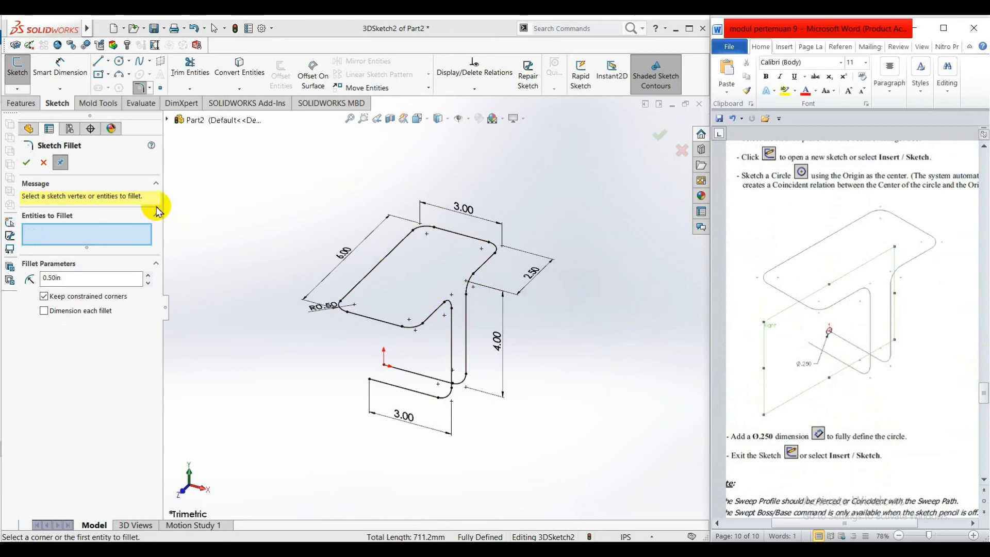
{"action": "left_click", "coordinate": [27, 164]}
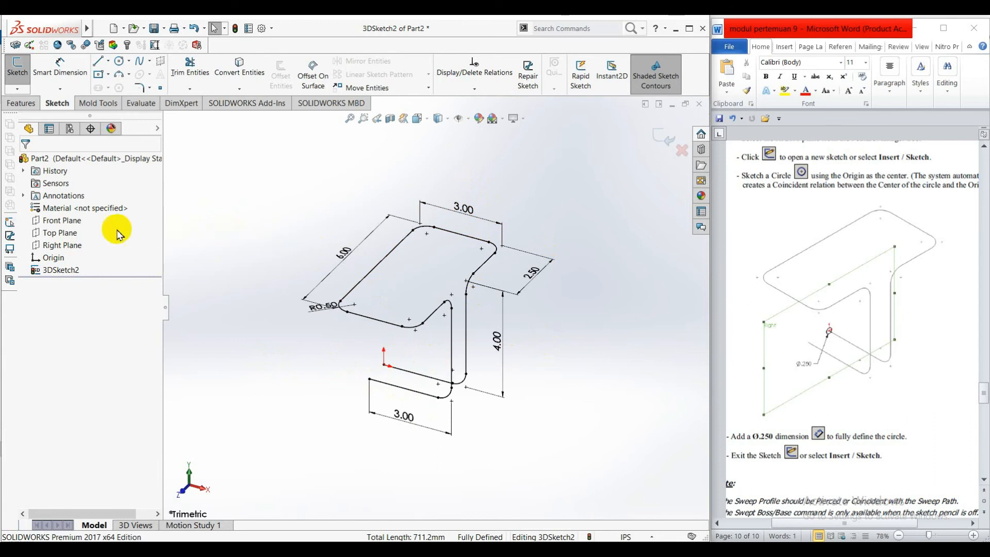
Compare the Front, Top and Right planes with the path's start at the origin, and view the Right Plane straight on
{"action": "left_click", "coordinate": [75, 227]}
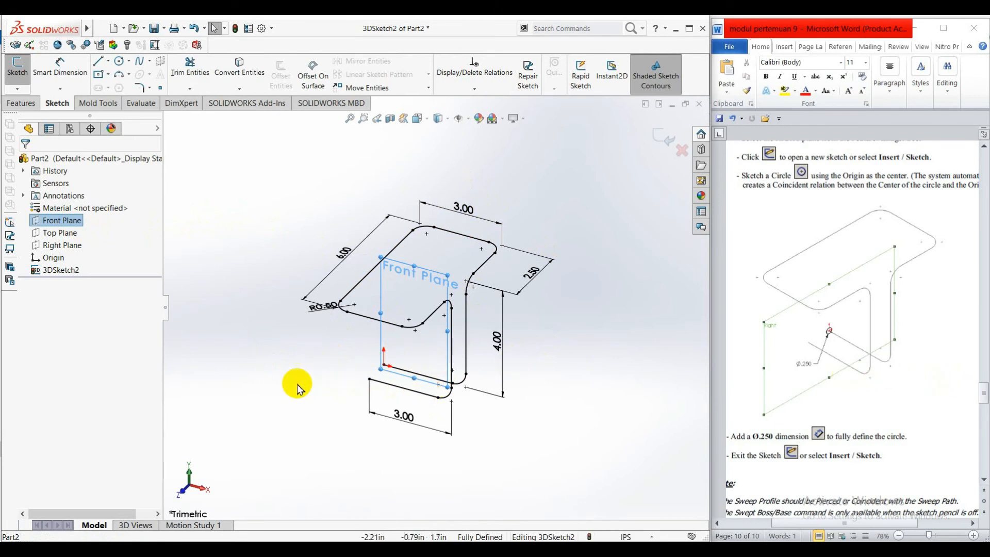
{"action": "left_click", "coordinate": [73, 233]}
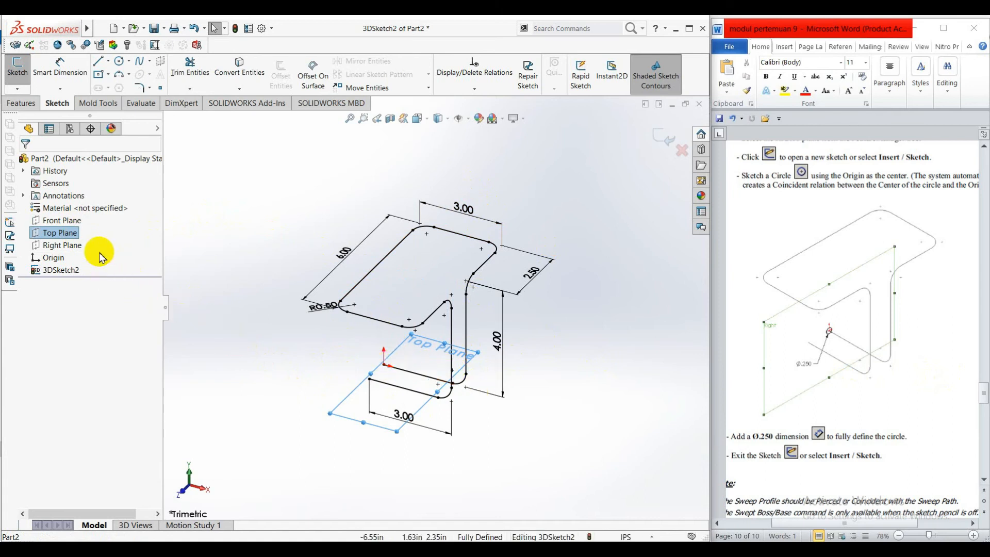
{"action": "left_click", "coordinate": [74, 247]}
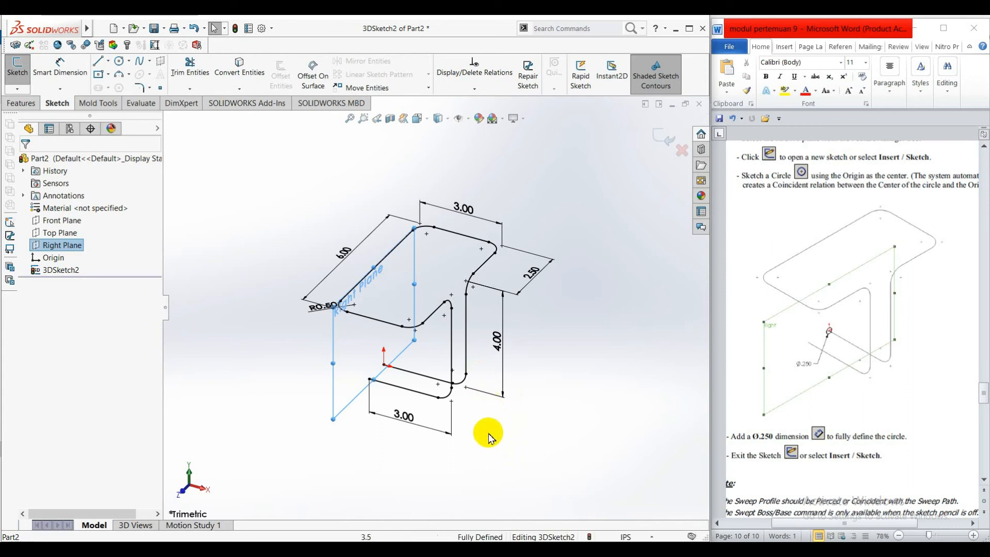
{"action": "middle_click_drag", "start_coordinate": [490, 433], "coordinate": [519, 431]}
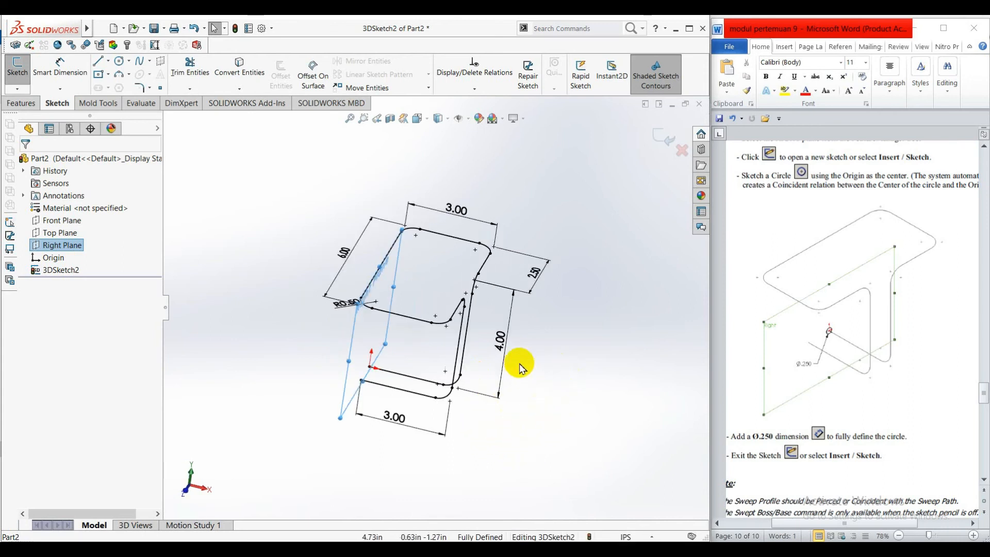
{"action": "scroll", "coordinate": [450, 333], "scroll_direction": "up", "scroll_amount": 3}
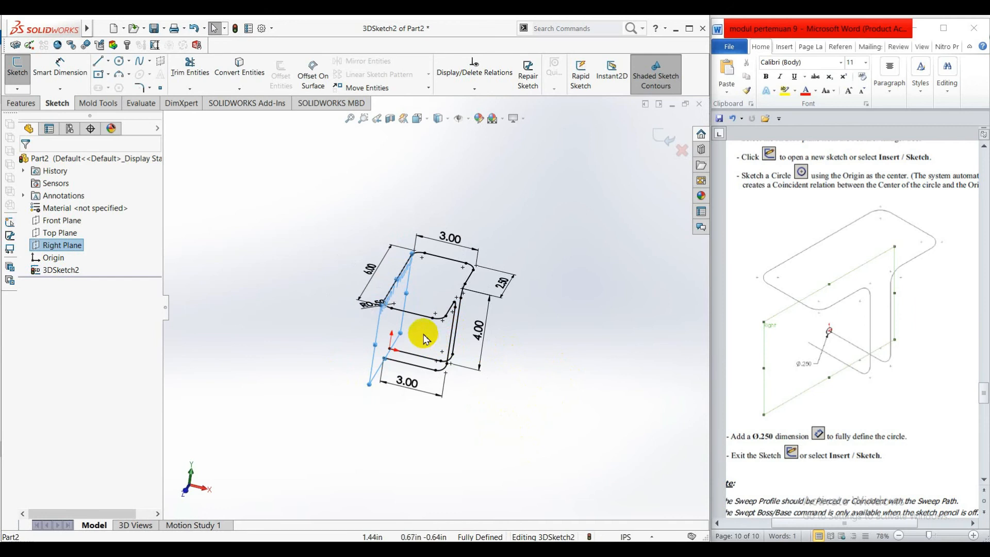
{"action": "scroll", "coordinate": [397, 341], "scroll_direction": "down", "scroll_amount": 6}
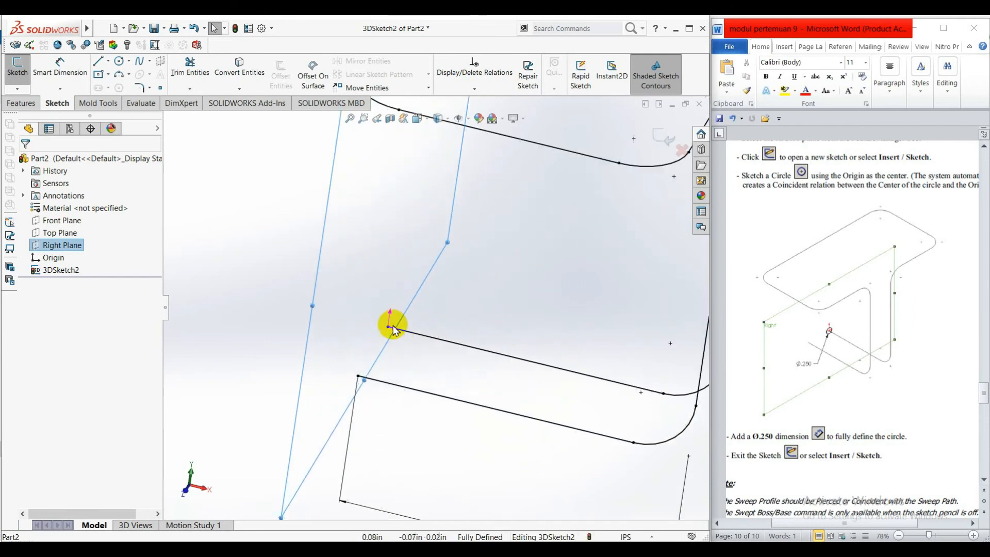
{"action": "scroll", "coordinate": [482, 323], "scroll_direction": "up", "scroll_amount": 5}
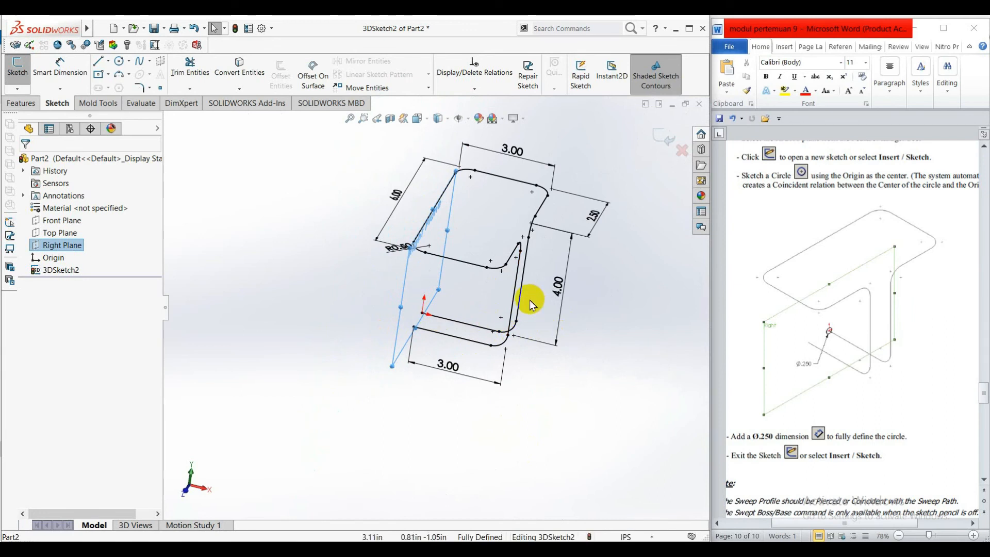
{"action": "key", "text": "ctrl+4"}
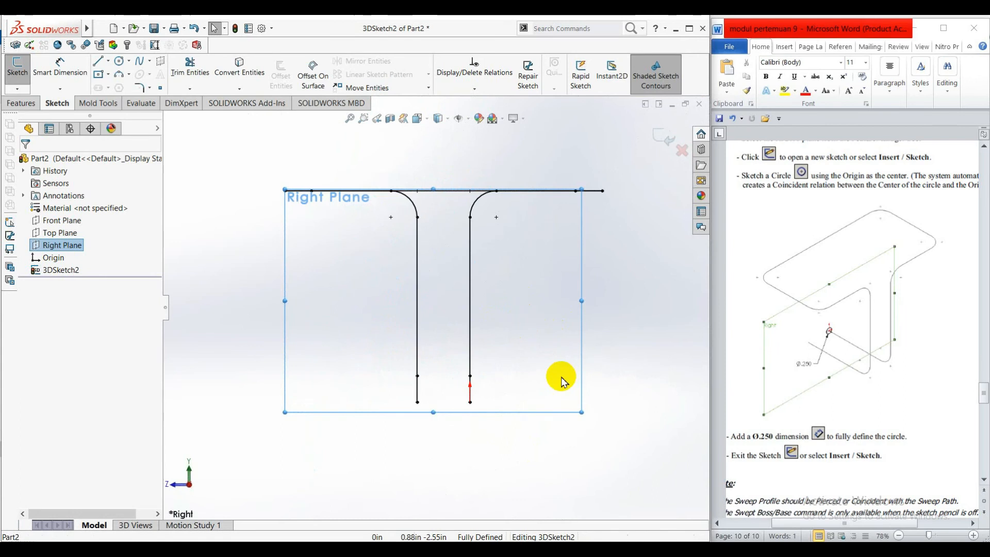
{"action": "scroll", "coordinate": [477, 412], "scroll_direction": "down", "scroll_amount": 5}
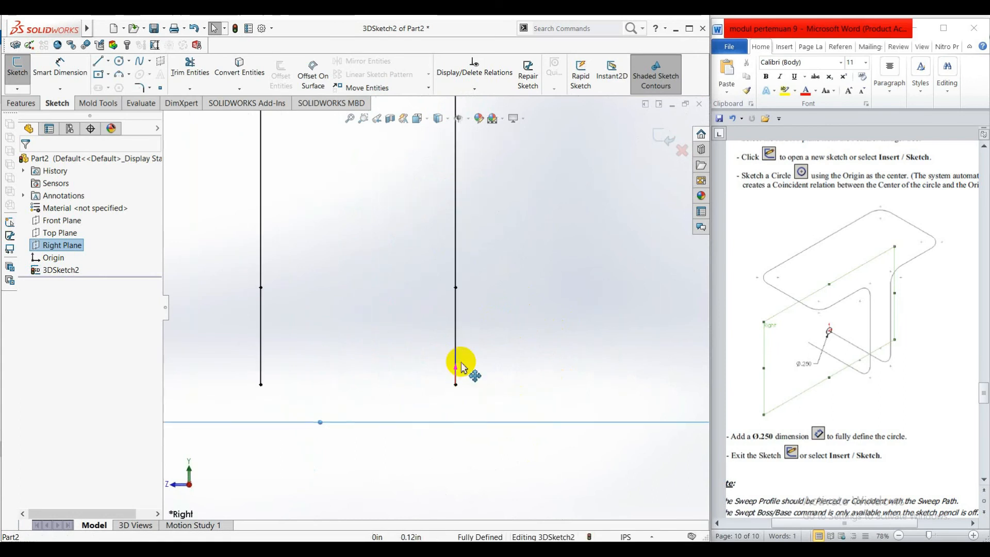
Exit the 3D sketch and open a new 2D sketch on the Right Plane
{"action": "left_click", "coordinate": [101, 28]}
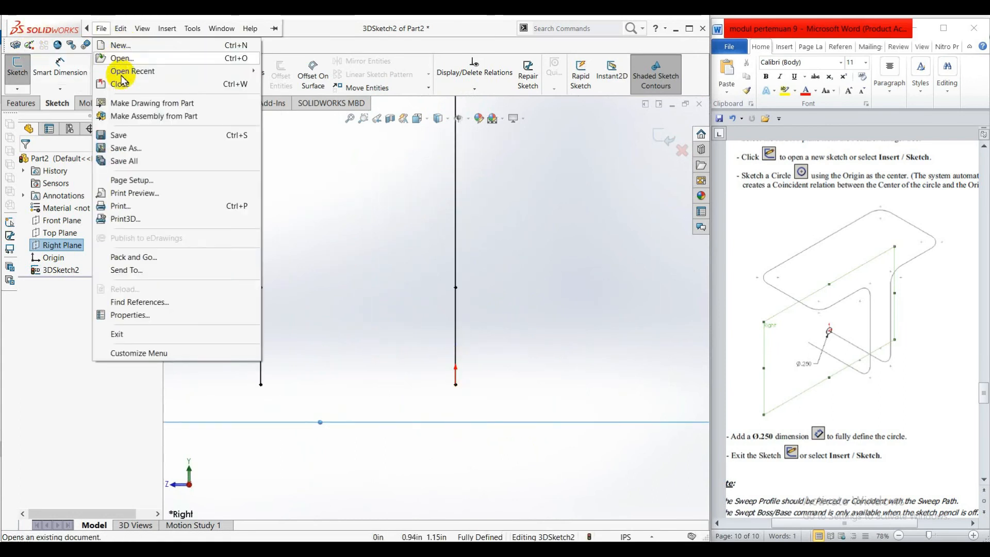
{"action": "right_click", "coordinate": [80, 249]}
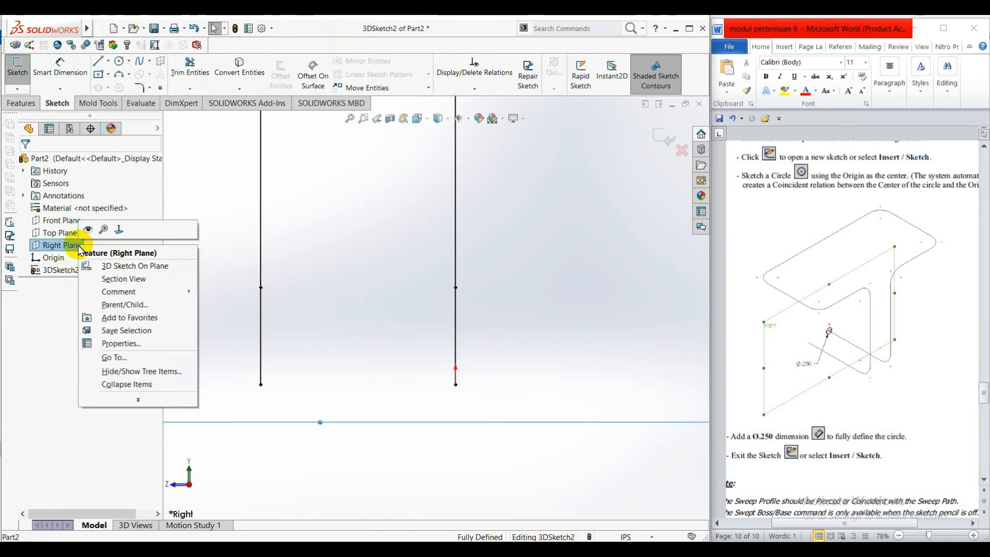
{"action": "left_click", "coordinate": [658, 141]}
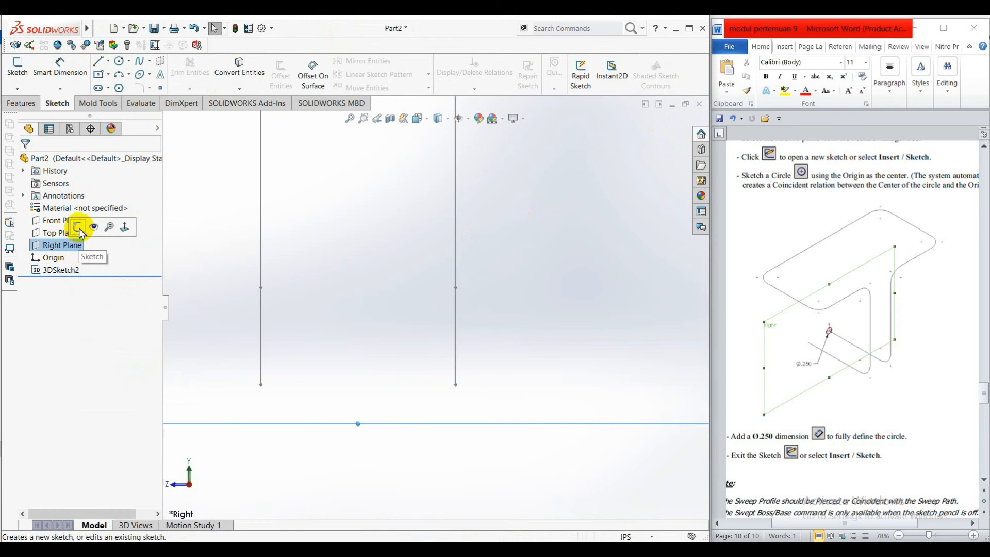
{"action": "left_click", "coordinate": [78, 227]}
Sketch a circle about 0.41 in in diameter centred on the origin as the sweep profile
{"action": "left_click", "coordinate": [119, 62]}
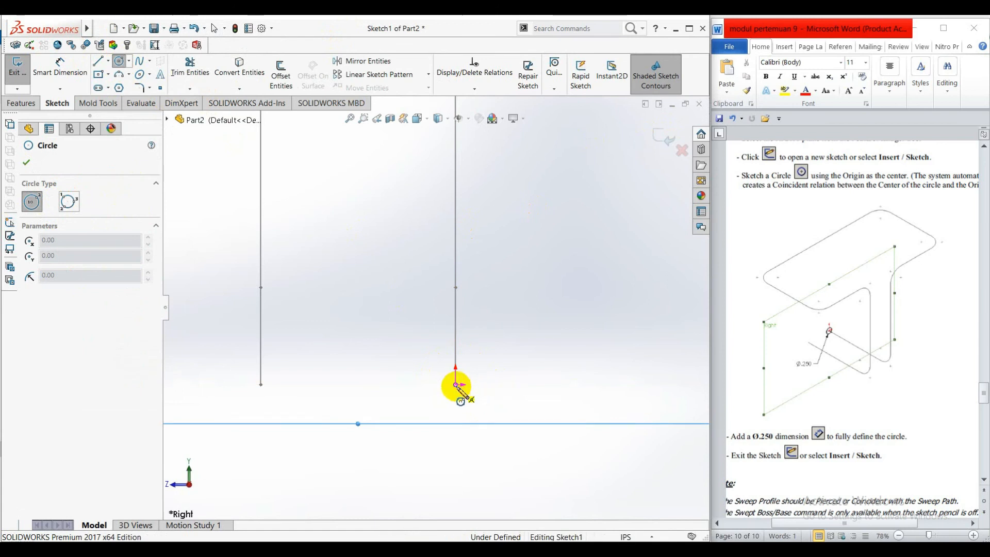
{"action": "left_click", "coordinate": [456, 384]}
{"action": "left_click", "coordinate": [453, 345]}
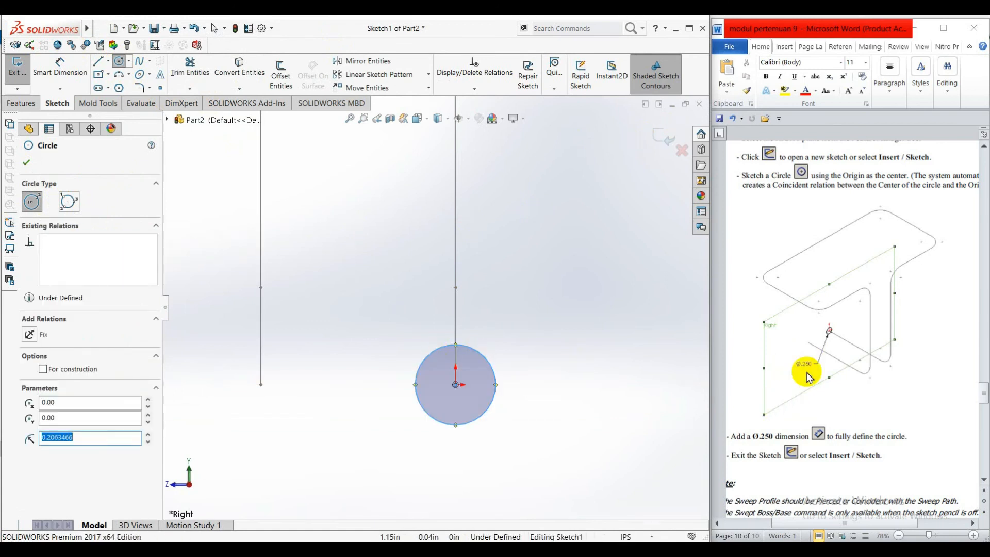
Dimension the sweep profile circle's diameter as 0.25 in and close the Smart Dimension command
{"action": "left_click", "coordinate": [51, 84]}
{"action": "left_click", "coordinate": [451, 426]}
{"action": "left_click", "coordinate": [447, 470]}
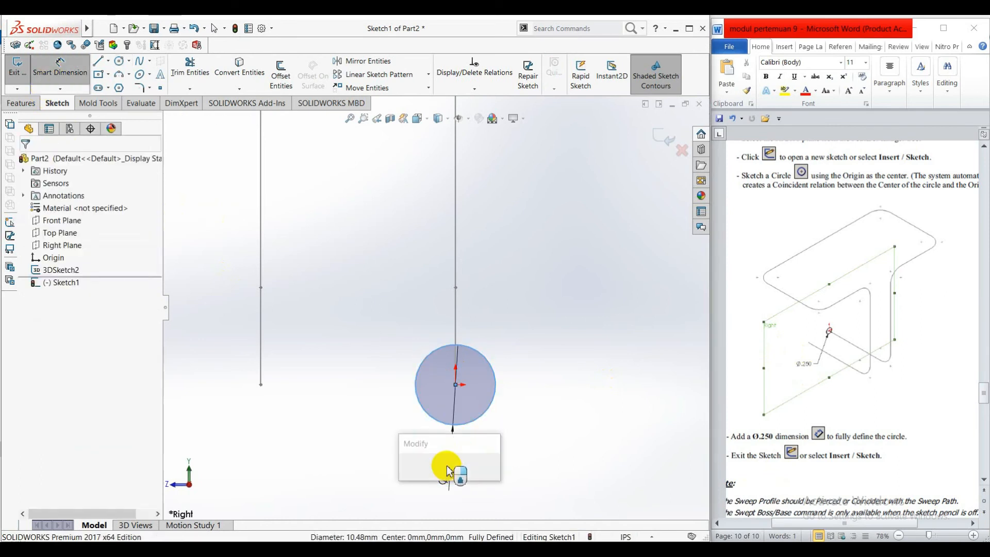
{"action": "type", "text": "0.25"}
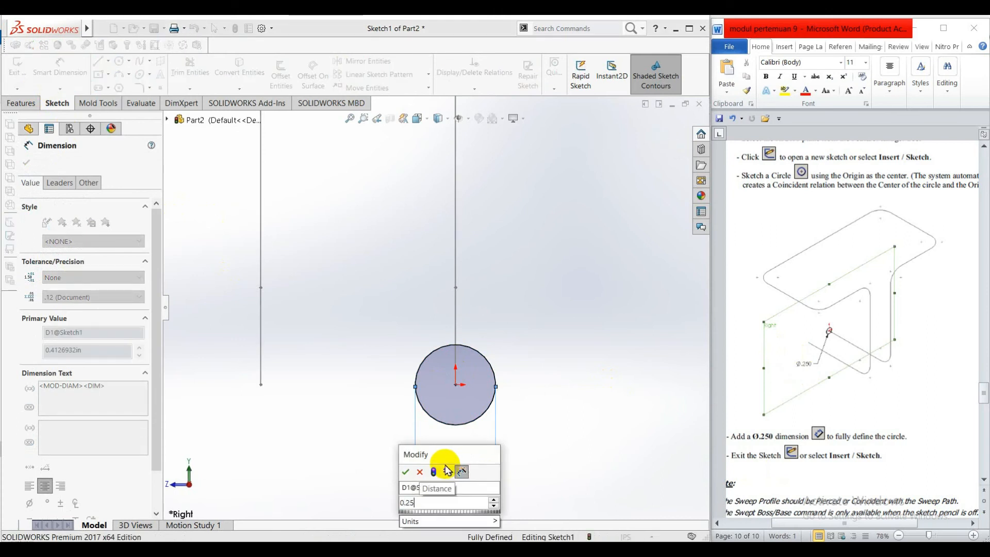
{"action": "key", "text": "Return"}
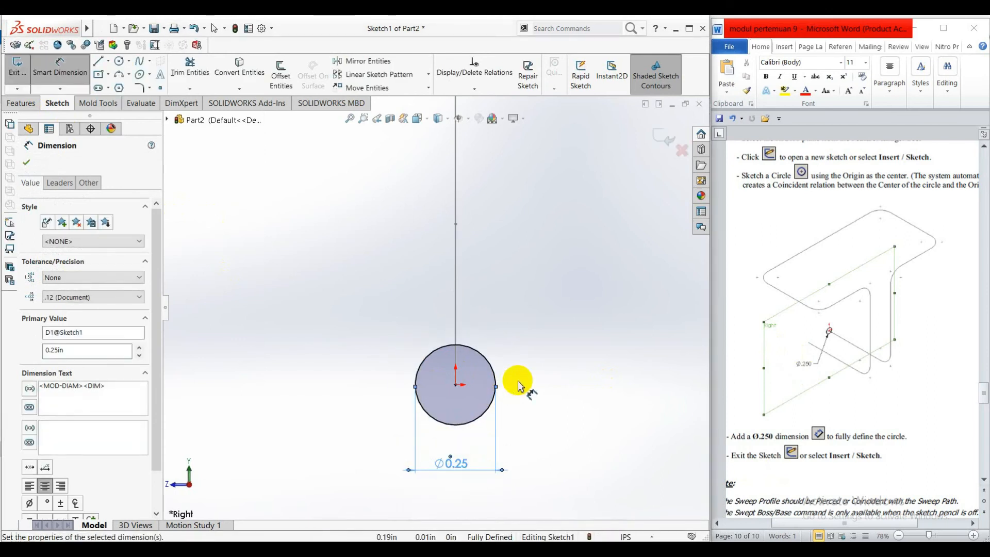
{"action": "scroll", "coordinate": [518, 389], "scroll_direction": "up", "scroll_amount": 2}
{"action": "scroll", "coordinate": [518, 392], "scroll_direction": "up", "scroll_amount": 3}
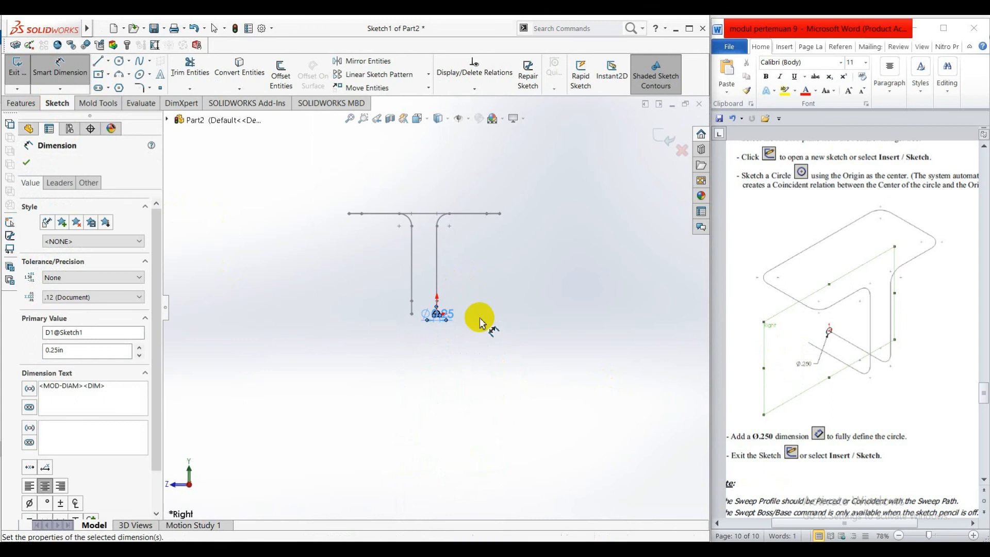
{"action": "left_click", "coordinate": [27, 163]}
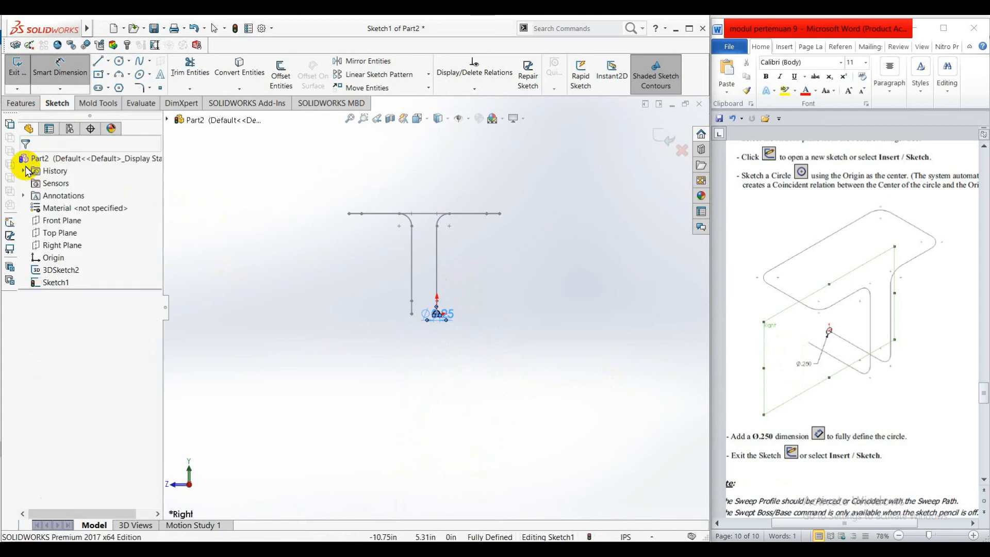
Switch to the isometric view and examine the profile circle at the start of the 3D path
{"action": "scroll", "coordinate": [540, 274], "scroll_direction": "up", "scroll_amount": 1}
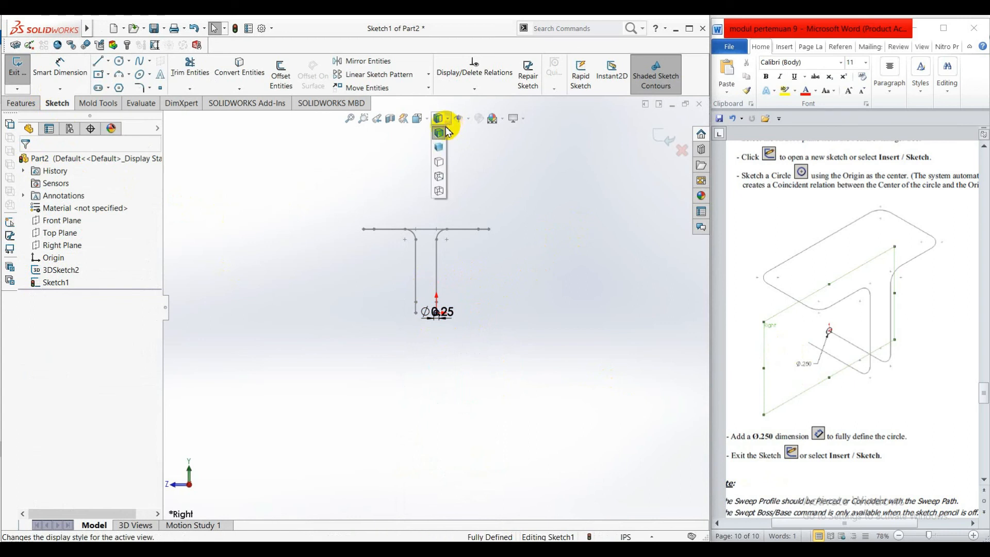
{"action": "left_click", "coordinate": [426, 119]}
{"action": "left_click", "coordinate": [480, 148]}
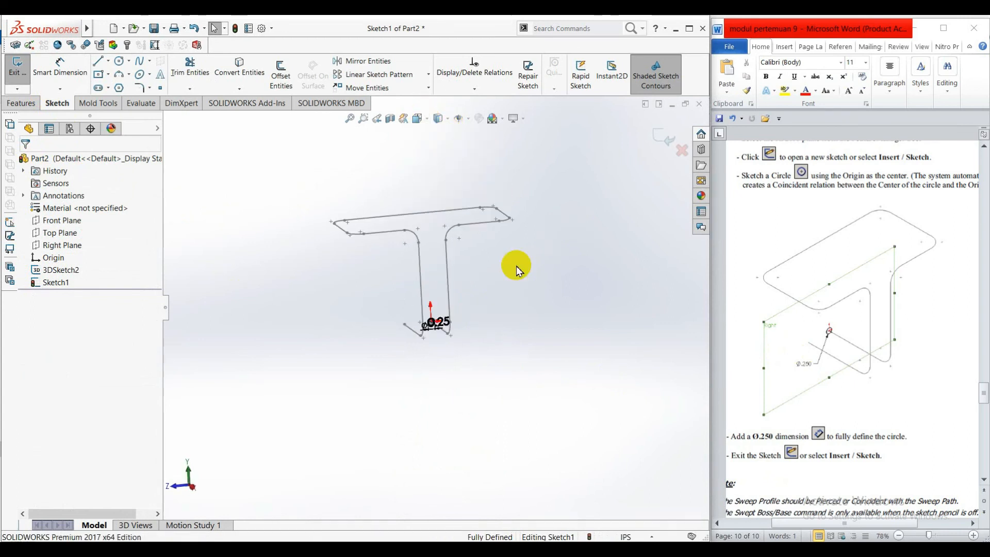
{"action": "scroll", "coordinate": [421, 328], "scroll_direction": "down", "scroll_amount": 5}
{"action": "scroll", "coordinate": [416, 316], "scroll_direction": "down", "scroll_amount": 5}
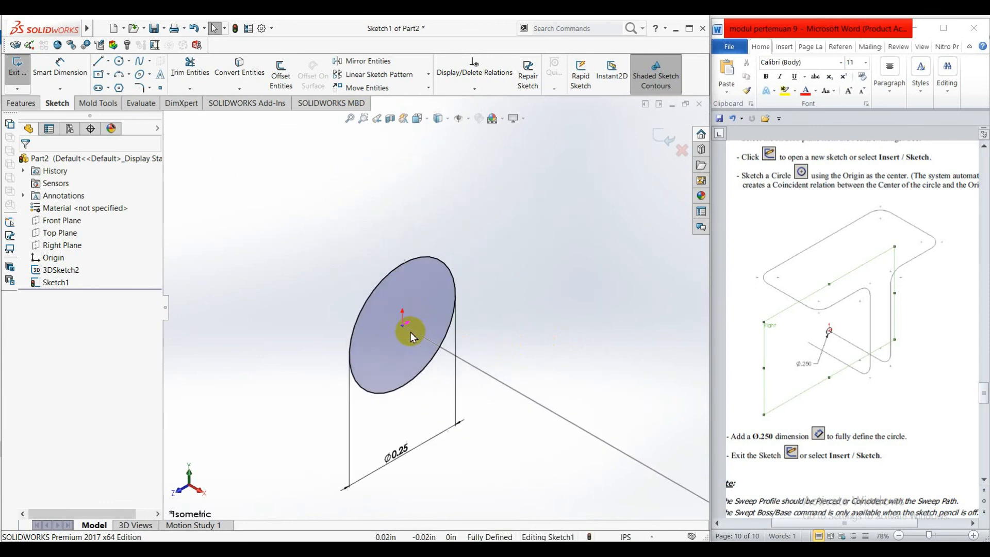
{"action": "scroll", "coordinate": [442, 358], "scroll_direction": "up", "scroll_amount": 6}
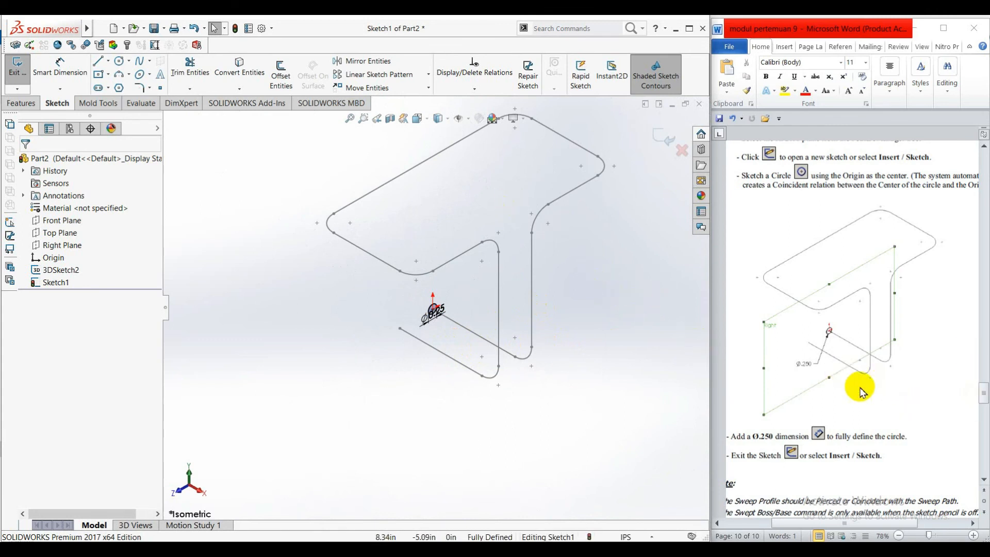
Read the Word module's sections on creating the swept feature and saving the work, with the page zoomed out to 66%
{"action": "scroll", "coordinate": [853, 382], "scroll_direction": "down", "scroll_amount": 10}
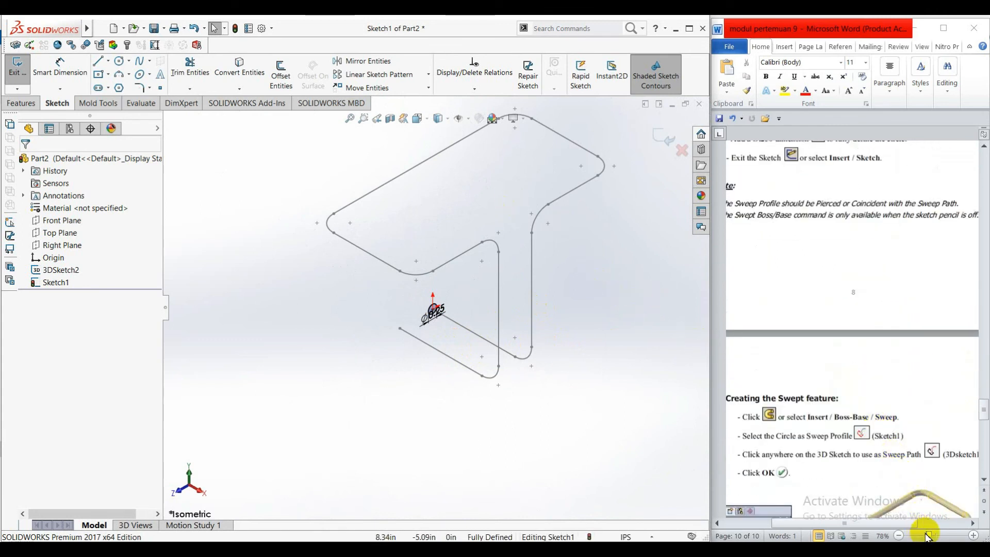
{"action": "left_click_drag", "start_coordinate": [927, 535], "coordinate": [924, 535]}
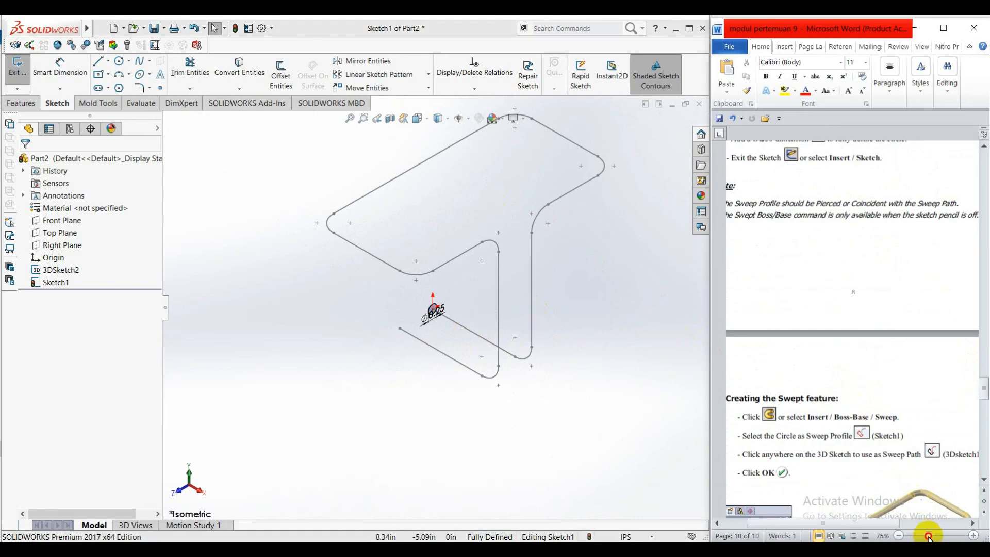
{"action": "left_click_drag", "start_coordinate": [928, 537], "coordinate": [925, 536]}
{"action": "scroll", "coordinate": [878, 355], "scroll_direction": "down", "scroll_amount": 2}
{"action": "scroll", "coordinate": [880, 364], "scroll_direction": "up", "scroll_amount": 2}
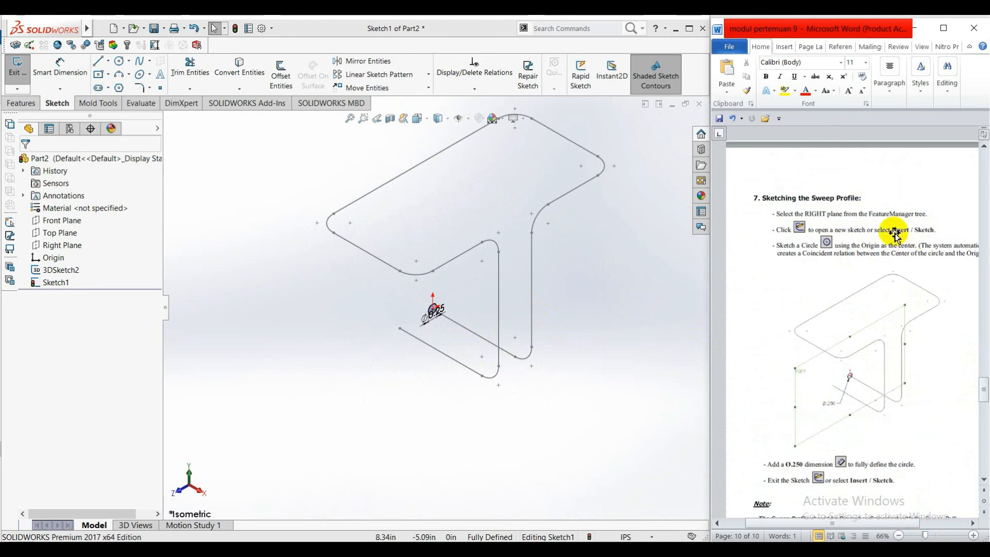
{"action": "scroll", "coordinate": [892, 337], "scroll_direction": "down", "scroll_amount": 7}
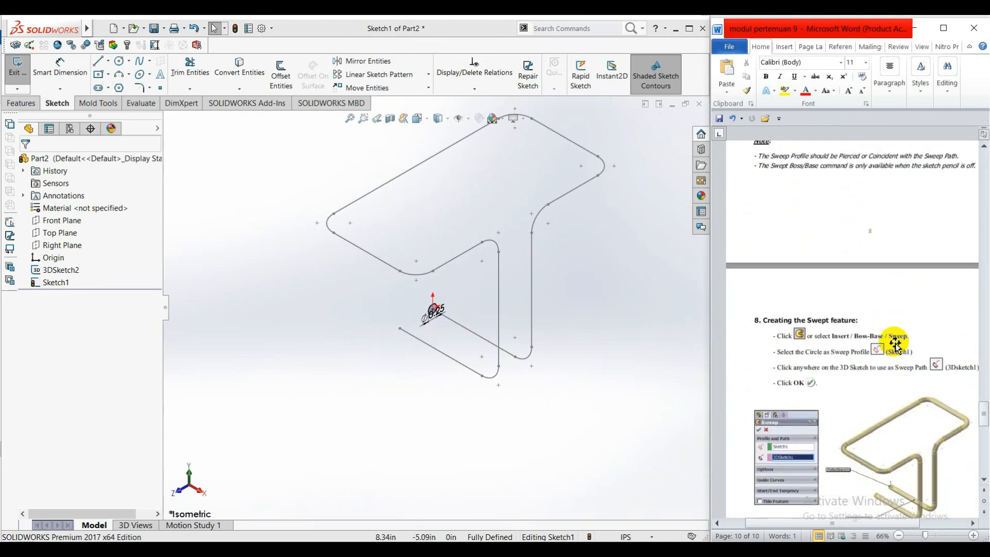
{"action": "scroll", "coordinate": [895, 344], "scroll_direction": "down", "scroll_amount": 3}
{"action": "scroll", "coordinate": [936, 372], "scroll_direction": "down", "scroll_amount": 2}
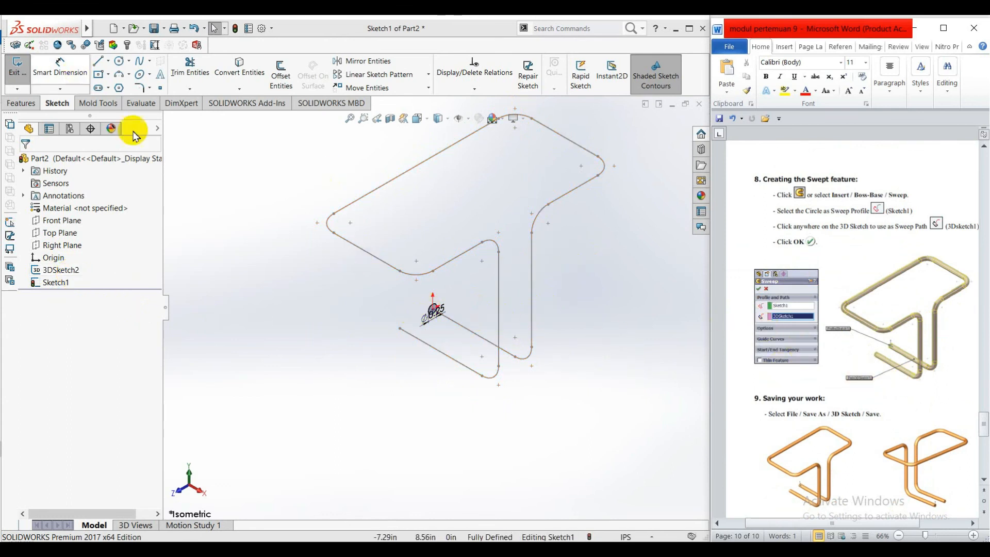
Create a Swept Boss/Base using the 0.25 in circle as the sketch profile and the 3D sketch as the path
{"action": "left_click", "coordinate": [20, 103]}
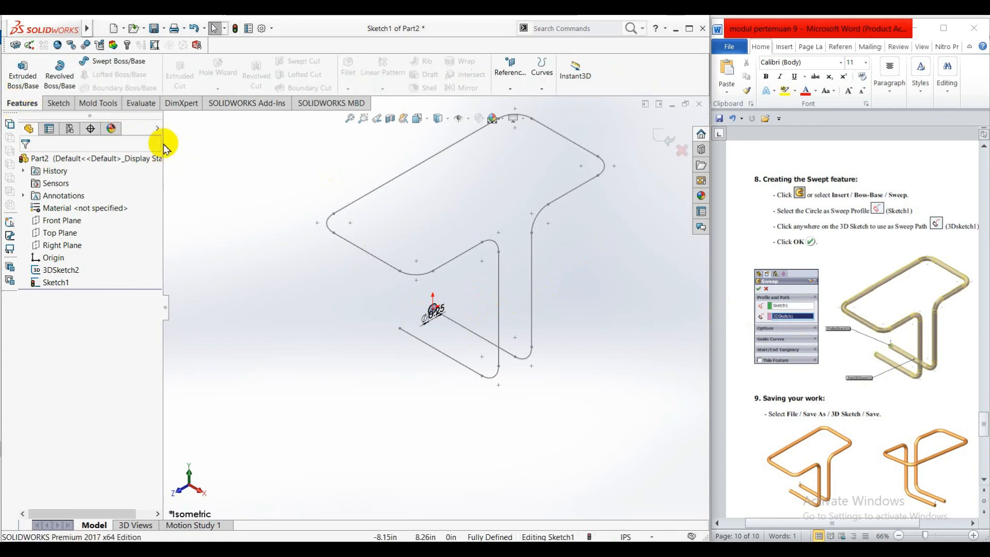
{"action": "left_click", "coordinate": [118, 63]}
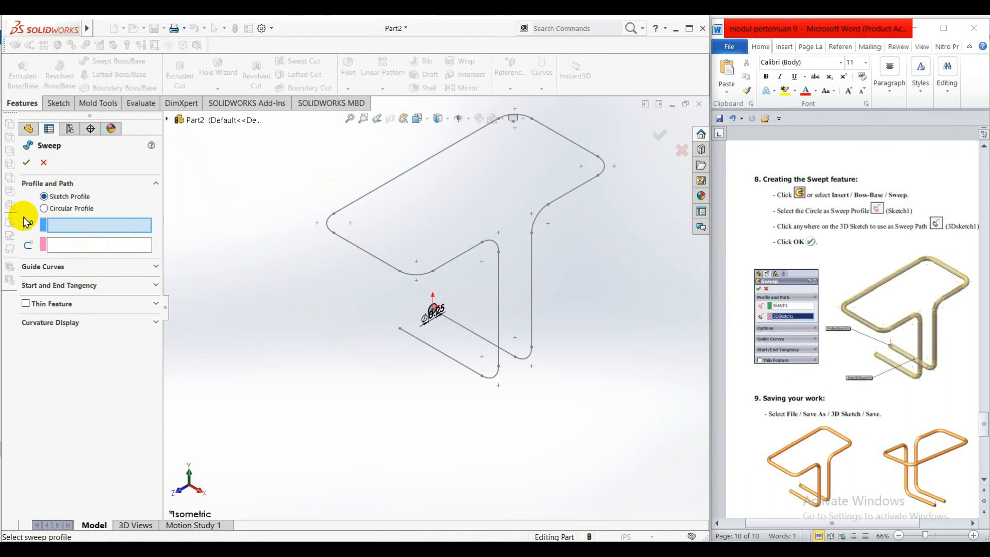
{"action": "scroll", "coordinate": [463, 330], "scroll_direction": "down", "scroll_amount": 5}
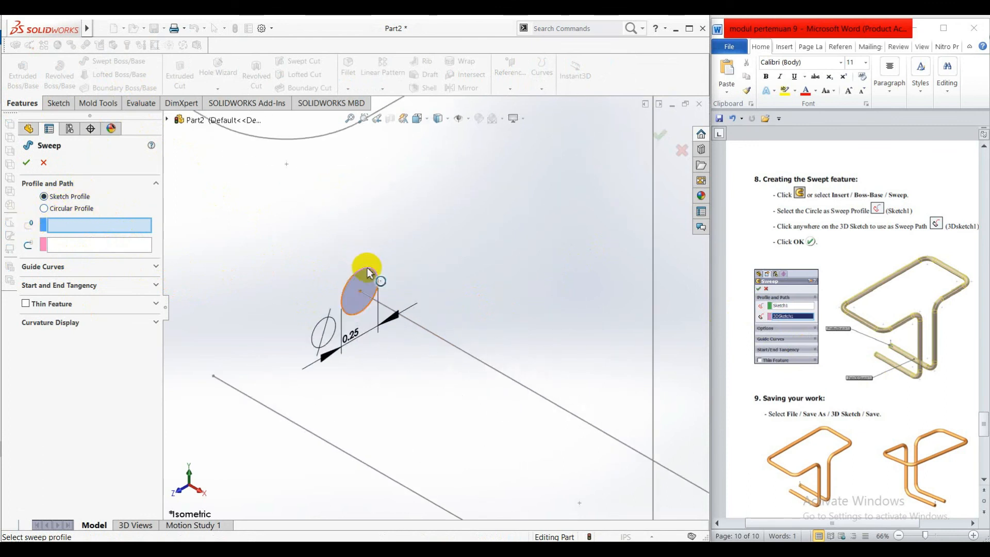
{"action": "left_click", "coordinate": [367, 267]}
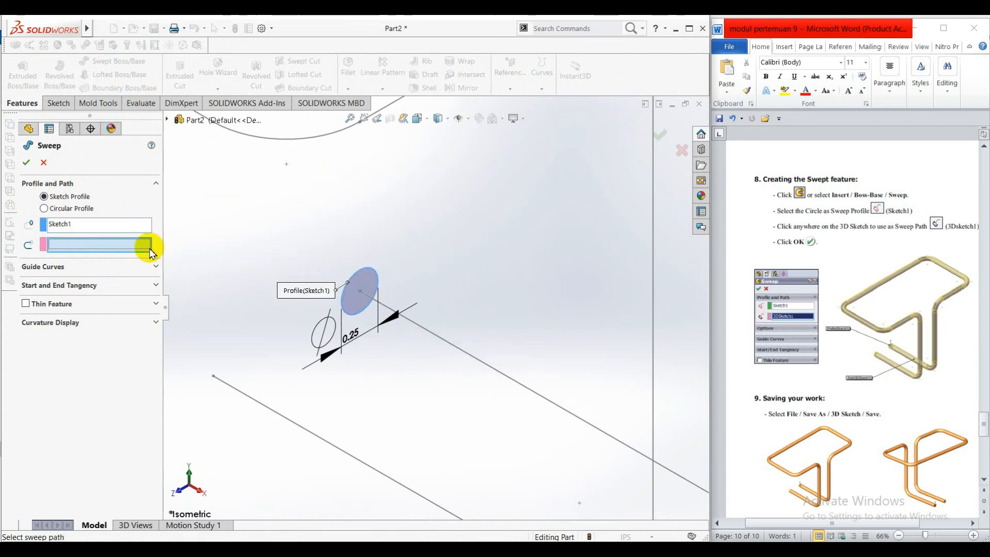
{"action": "scroll", "coordinate": [497, 317], "scroll_direction": "up", "scroll_amount": 5}
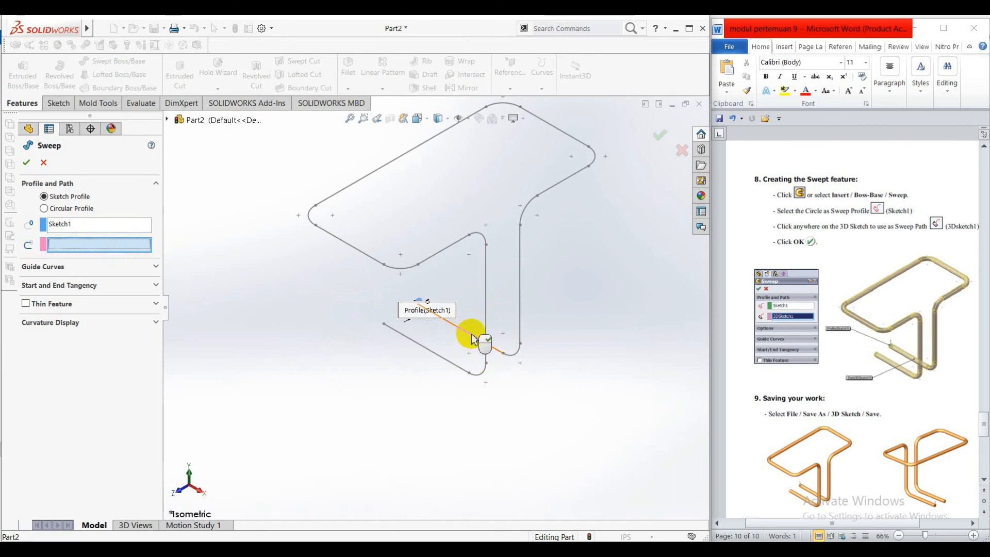
{"action": "left_click", "coordinate": [472, 339]}
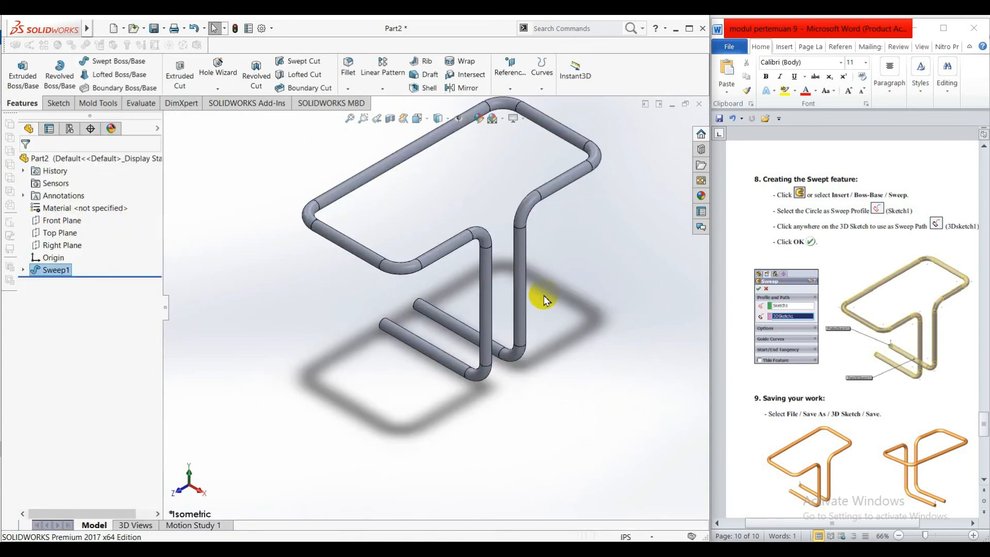
Apply the material 1023 Carbon Steel Sheet (SS) to the swept tube part
{"action": "key", "text": "f"}
{"action": "scroll", "coordinate": [531, 295], "scroll_direction": "down", "scroll_amount": 3}
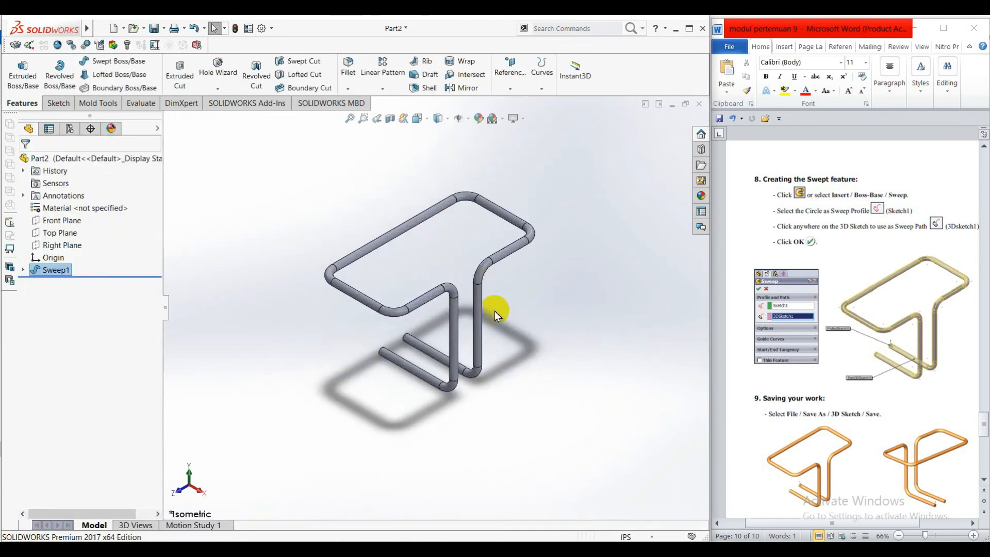
{"action": "scroll", "coordinate": [890, 393], "scroll_direction": "down", "scroll_amount": 2}
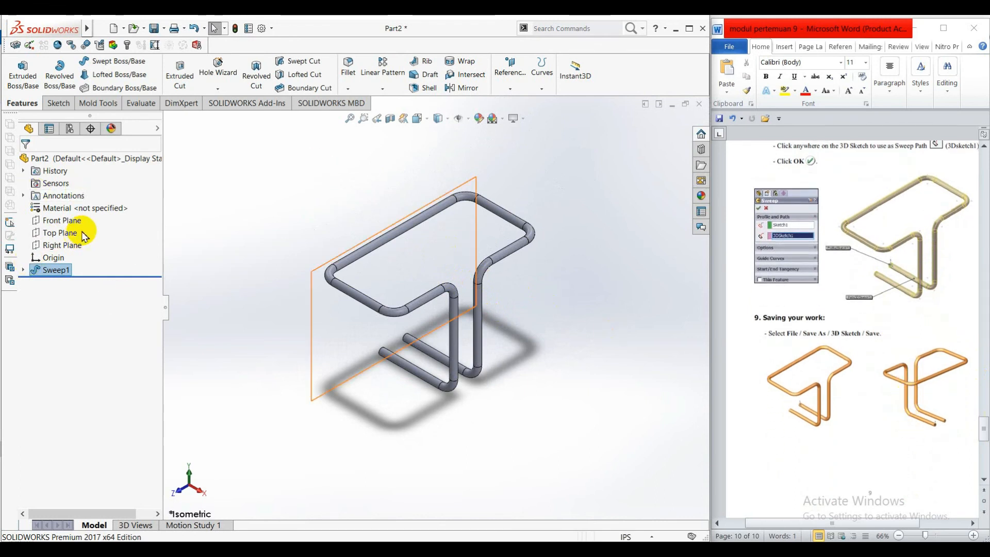
{"action": "left_click", "coordinate": [99, 215]}
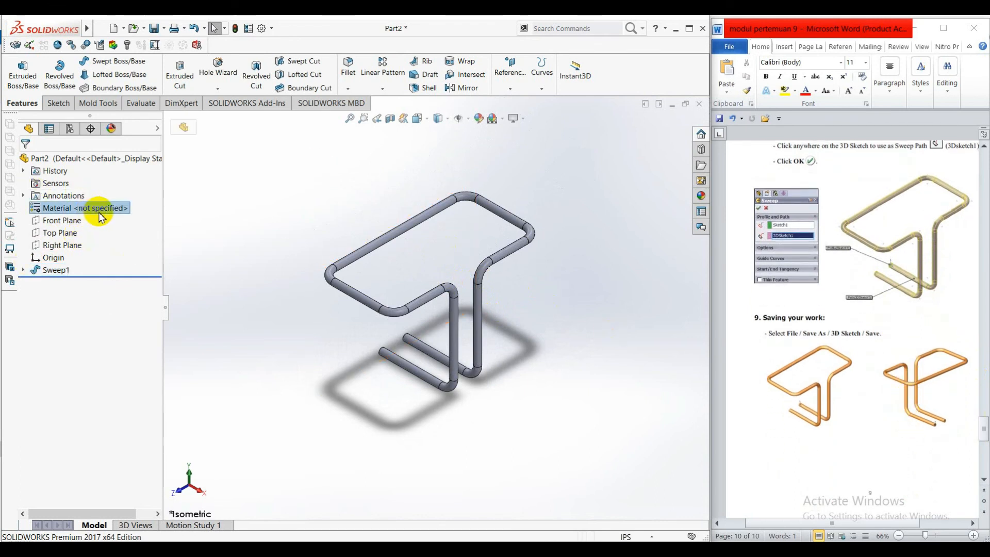
{"action": "right_click", "coordinate": [131, 212]}
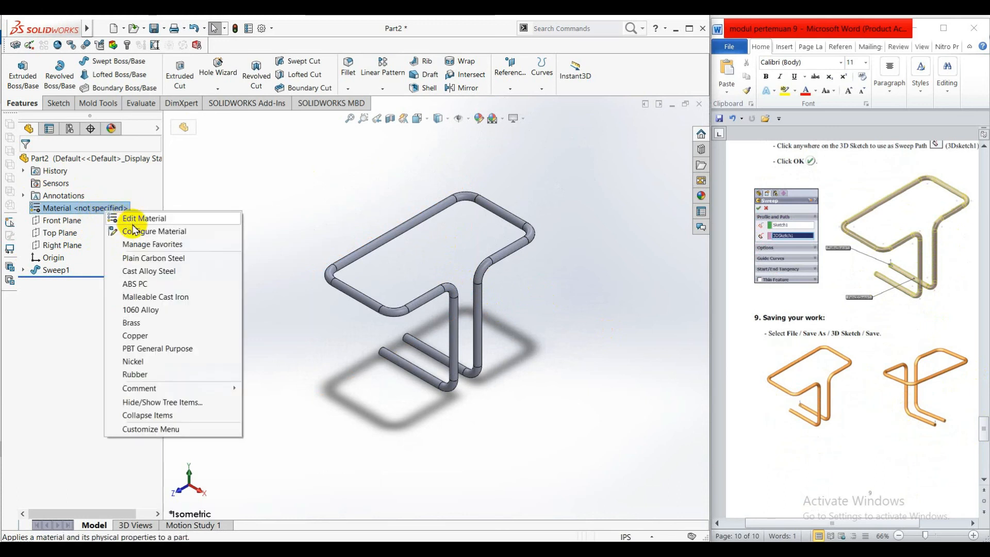
{"action": "left_click", "coordinate": [138, 221]}
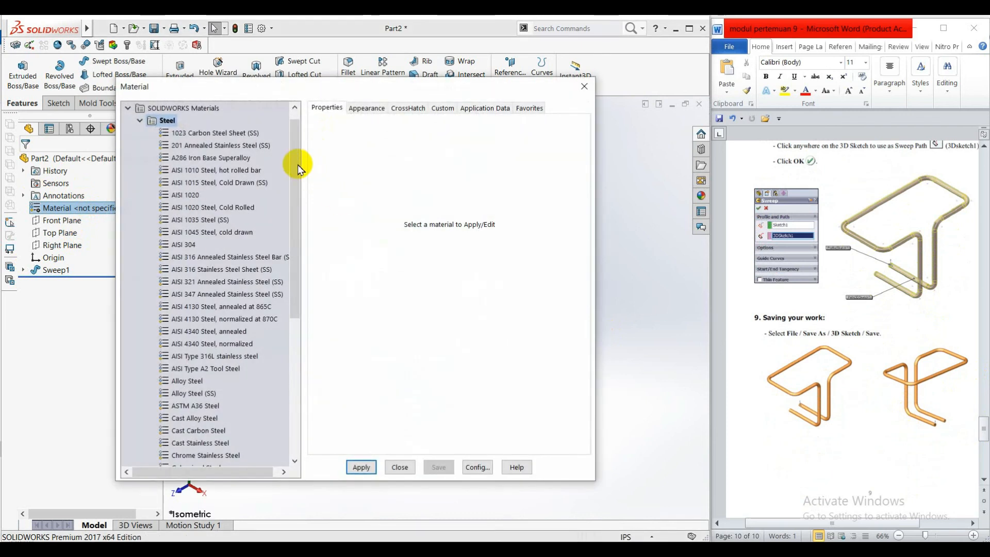
{"action": "left_click", "coordinate": [199, 134]}
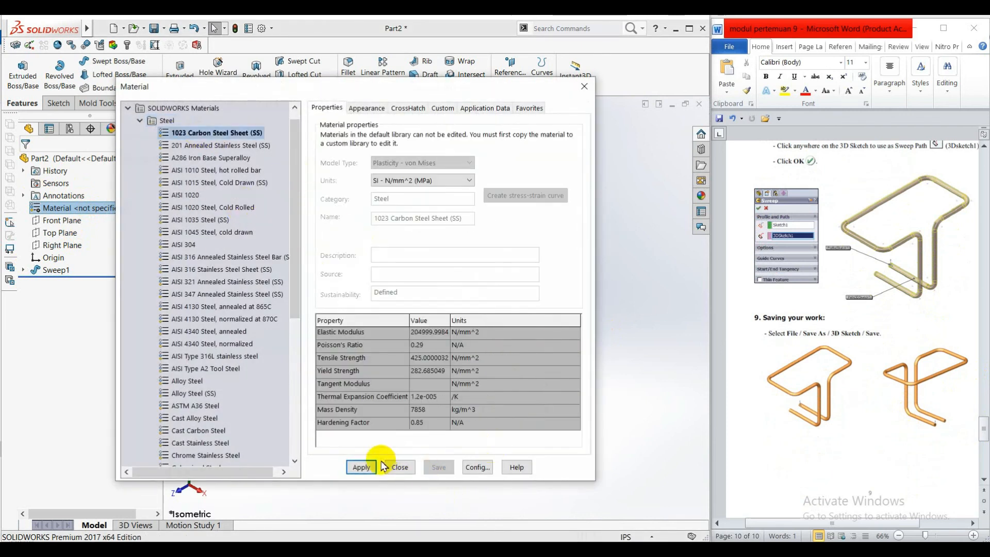
{"action": "left_click", "coordinate": [361, 467]}
{"action": "left_click", "coordinate": [400, 467]}
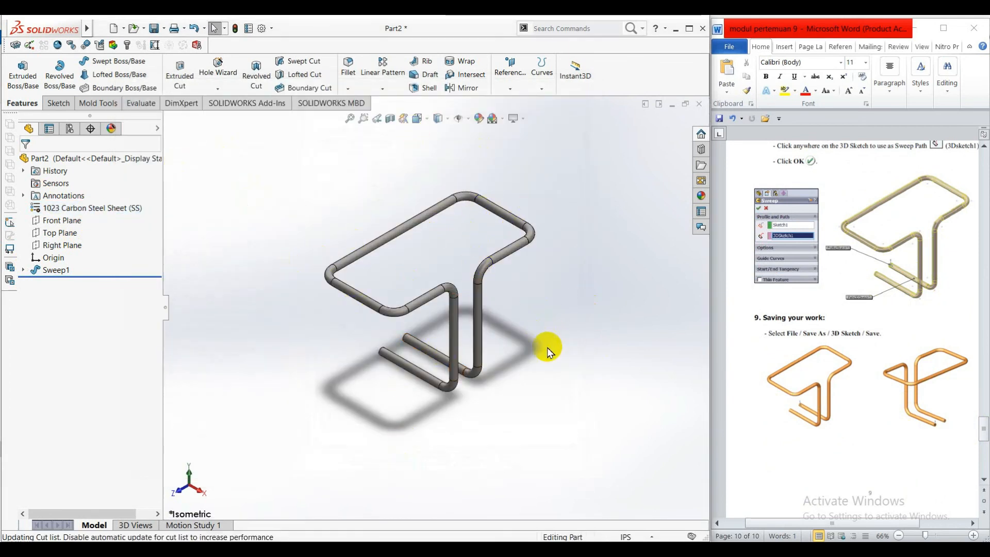
Look over the finished tube, find the module's "Sweep with 3D Sketch" exercise in Word and maximize the document window
{"action": "scroll", "coordinate": [548, 352], "scroll_direction": "down", "scroll_amount": 2}
{"action": "scroll", "coordinate": [412, 316], "scroll_direction": "up", "scroll_amount": 4}
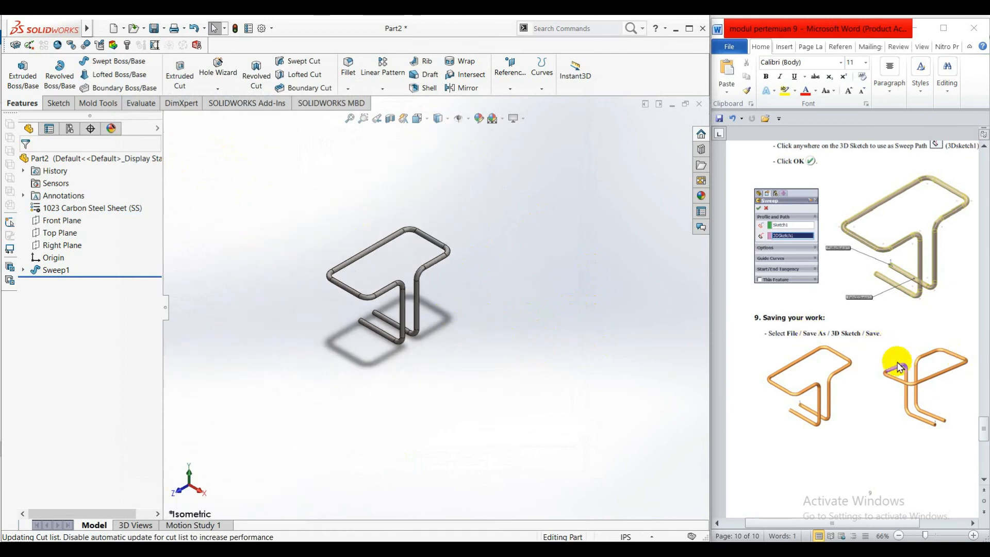
{"action": "left_click_drag", "start_coordinate": [983, 430], "coordinate": [984, 451]}
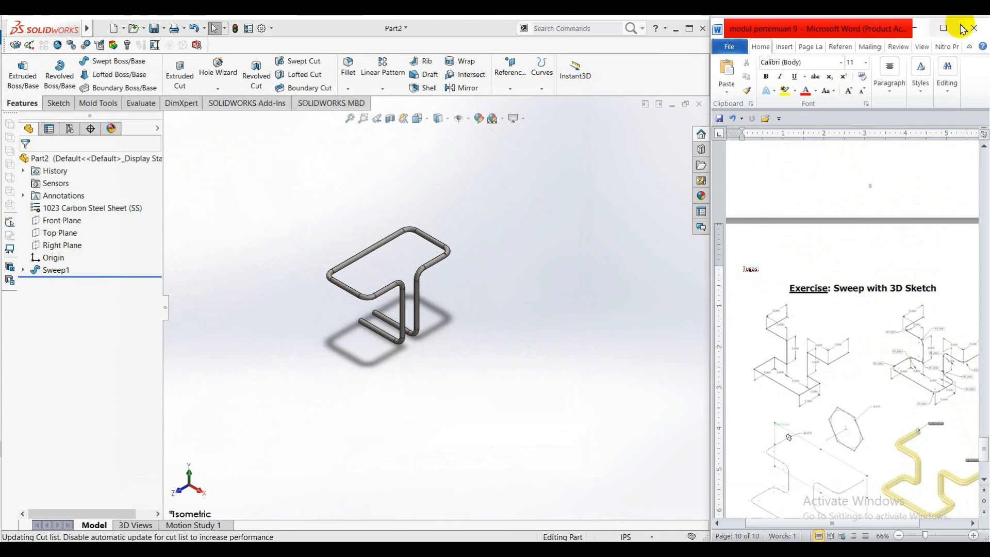
{"action": "left_click", "coordinate": [943, 29]}
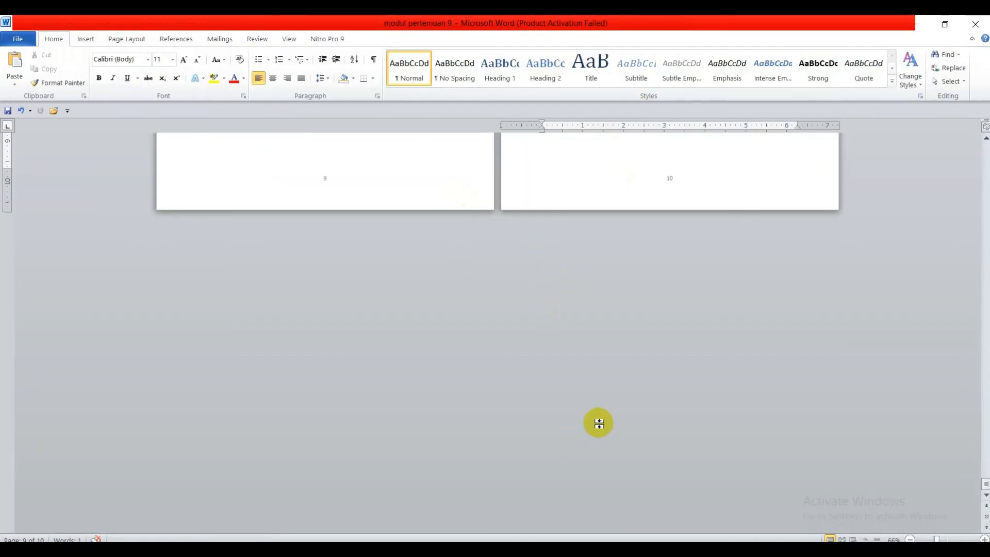